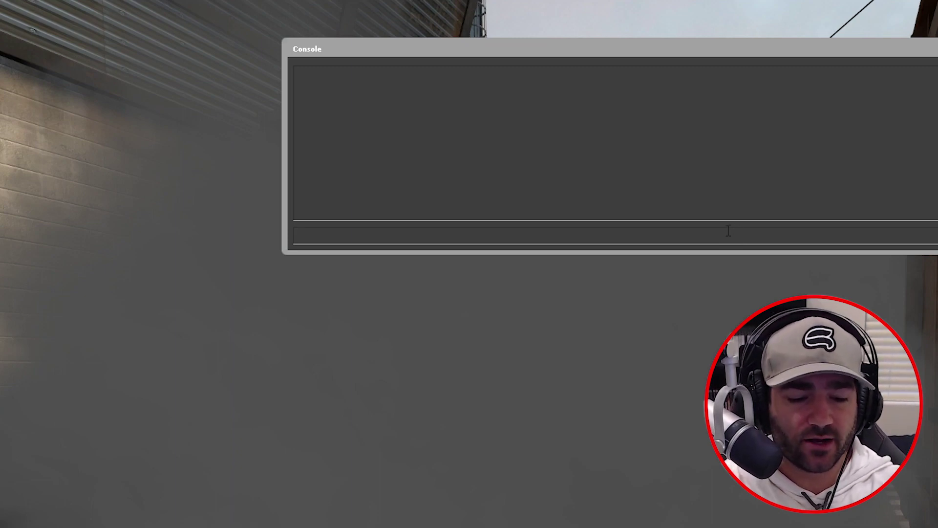
Add a baseFX stream named noSmoke and print the stream list to confirm it's recording
text(mirv_st)
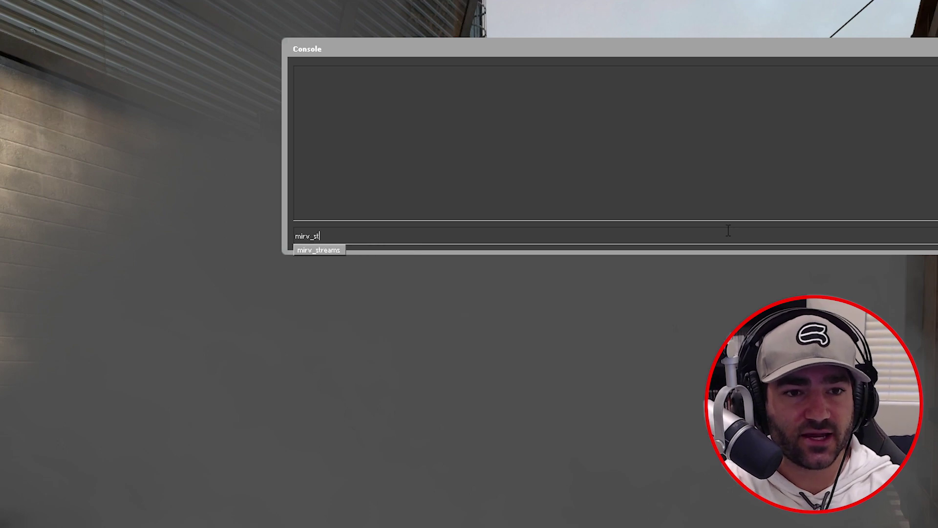
text(reams add b)
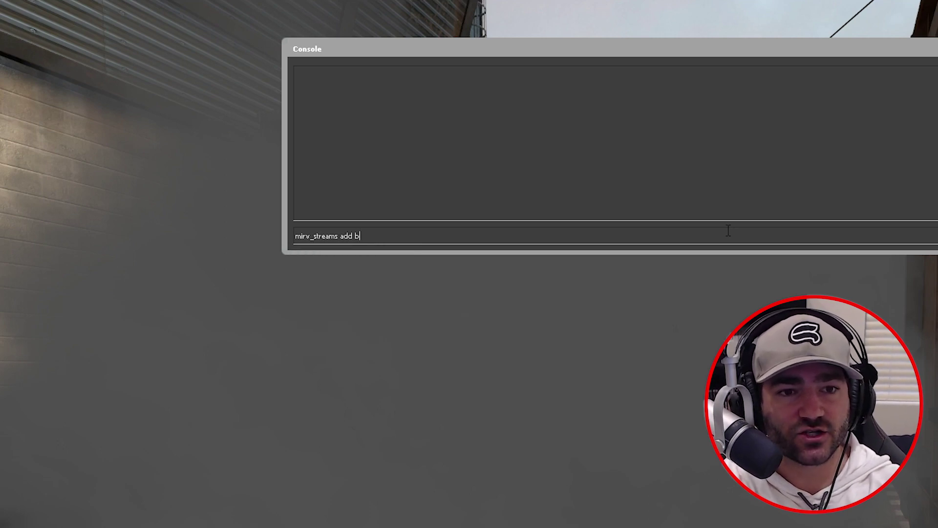
text(aseFX noS)
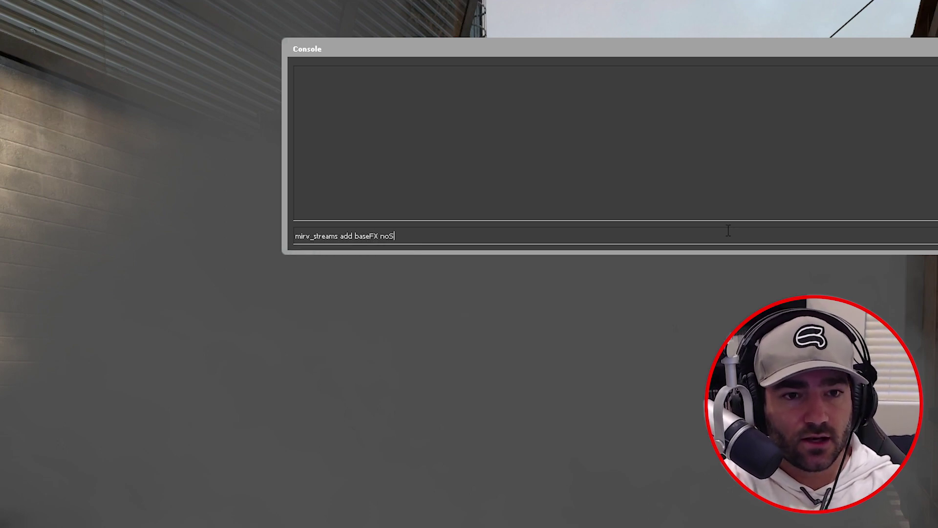
text(moke)
key(Return)
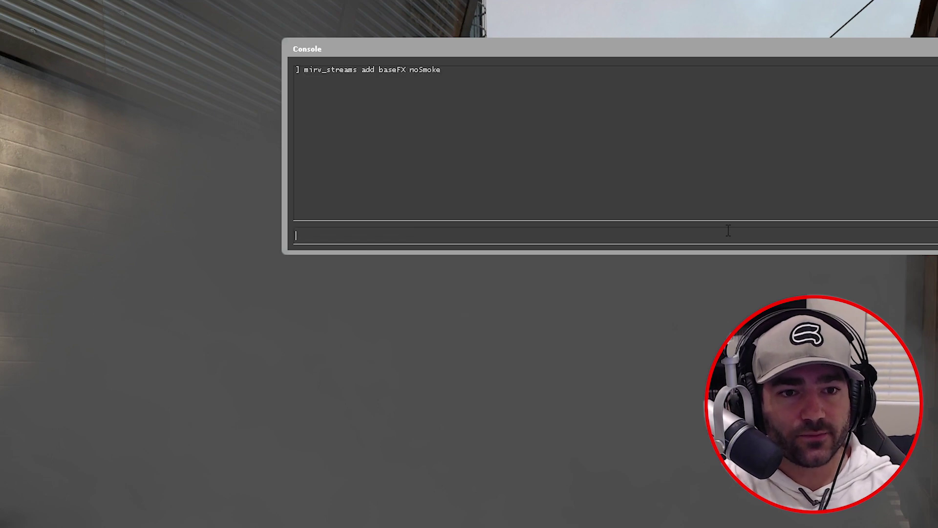
text(mirv_)
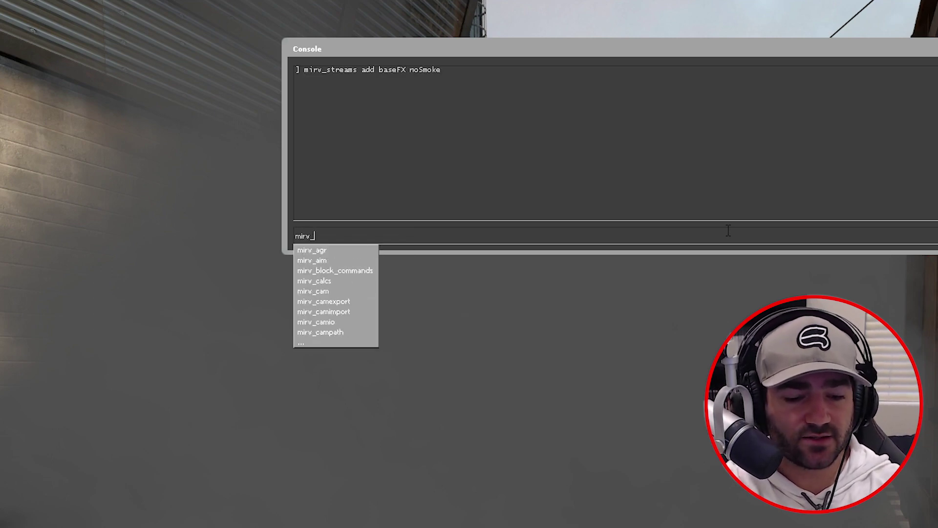
text(streams print)
key(Return)
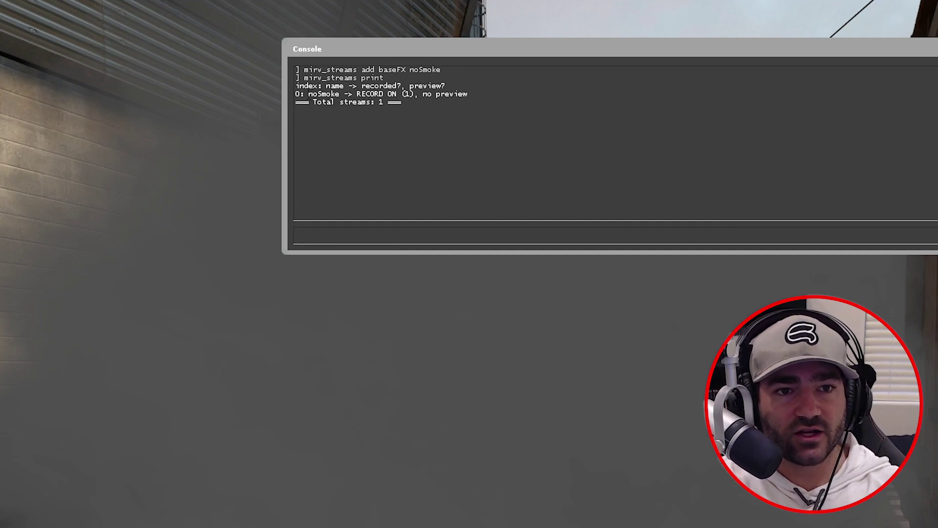
drag(308, 94, 344, 94)
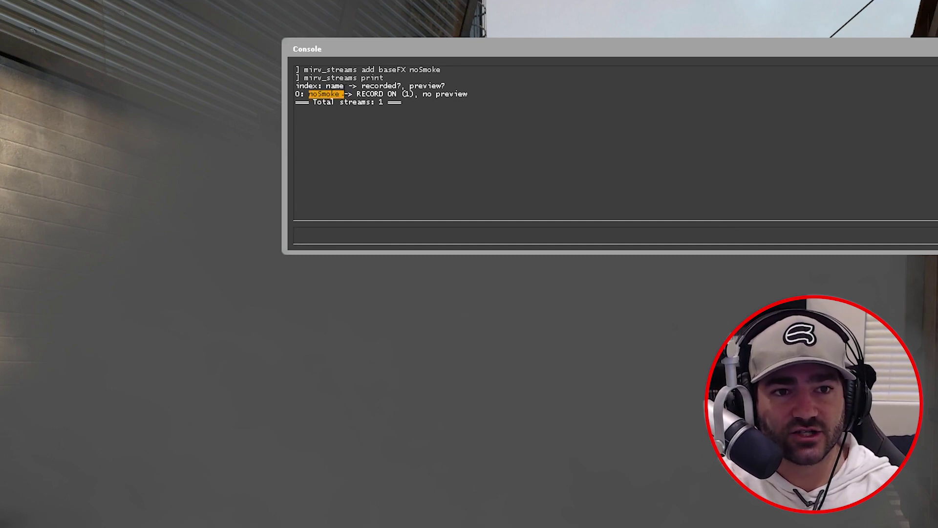
click(341, 108)
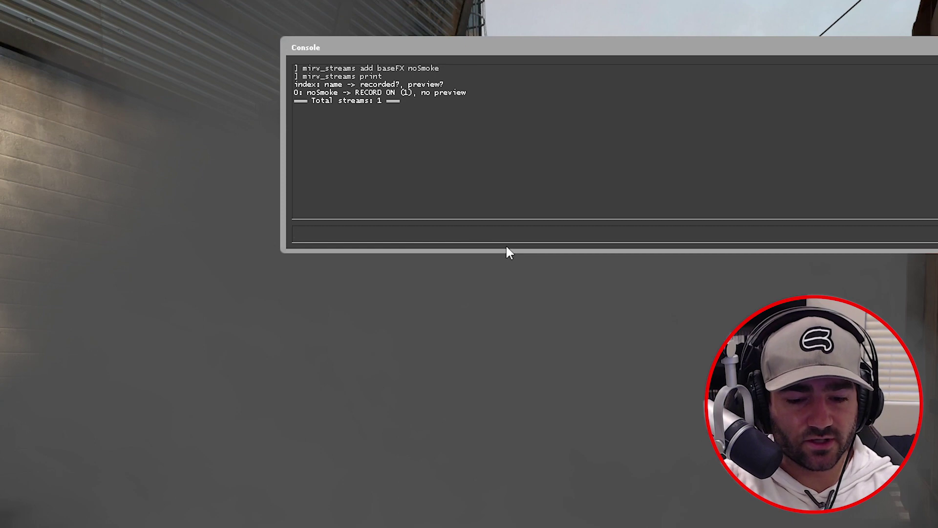
Add a noSmoke actionFilter setting "particle/vistasmokev1/vistasmokev1_smokegrenade" to noDraw
text(mir)
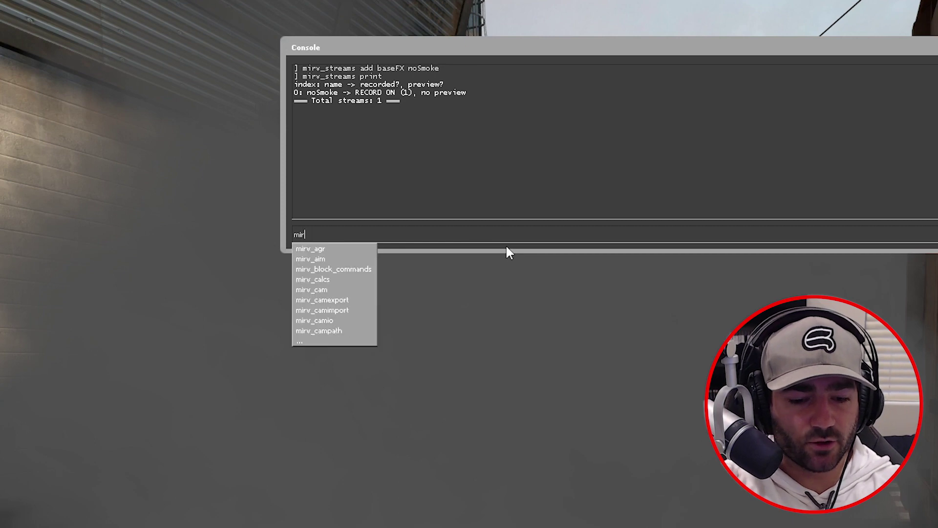
text(v_stre)
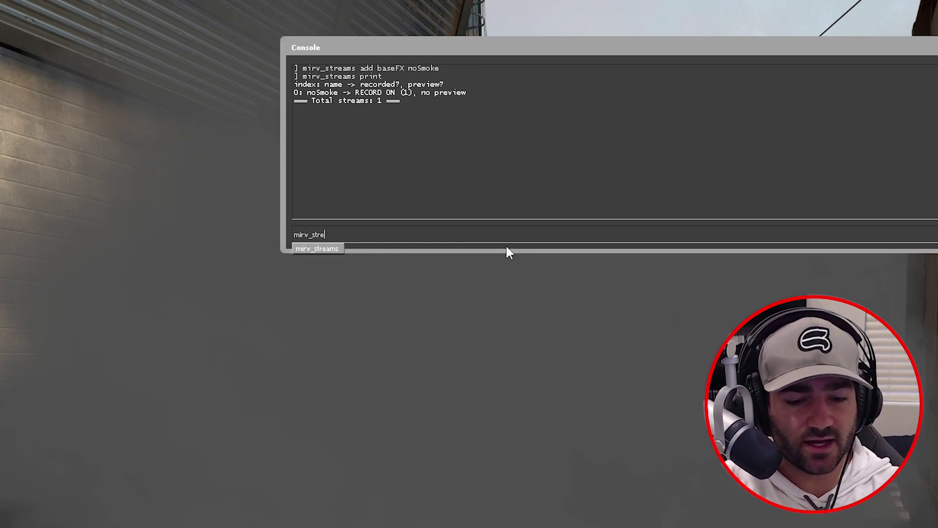
text(ams edit no)
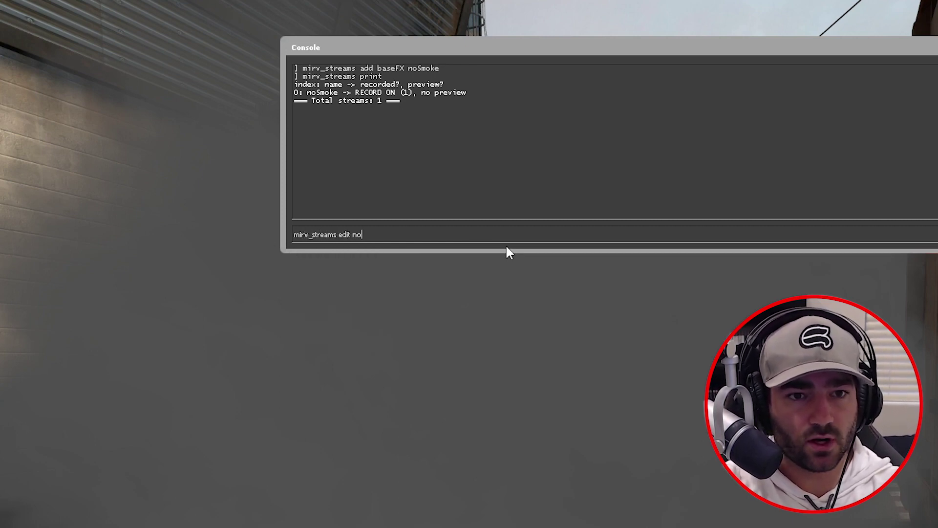
text(Smoke actio)
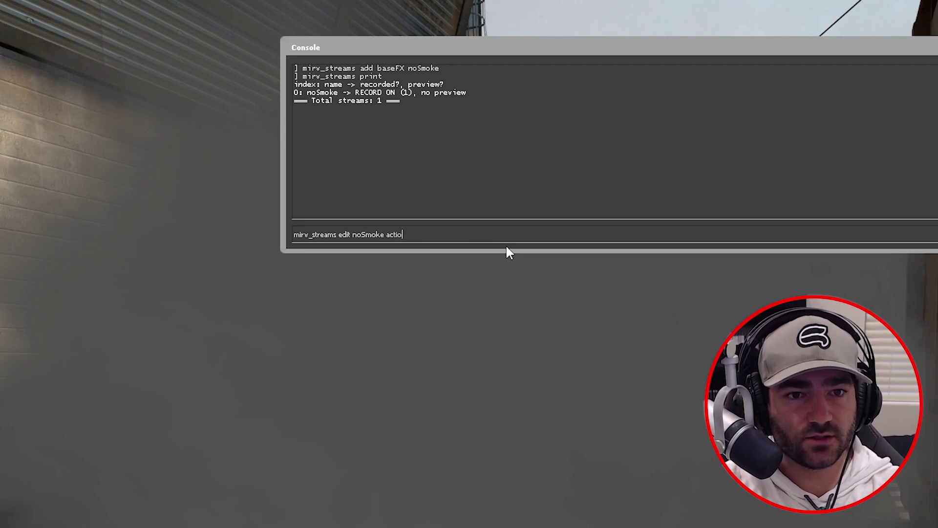
text(nFilter add)
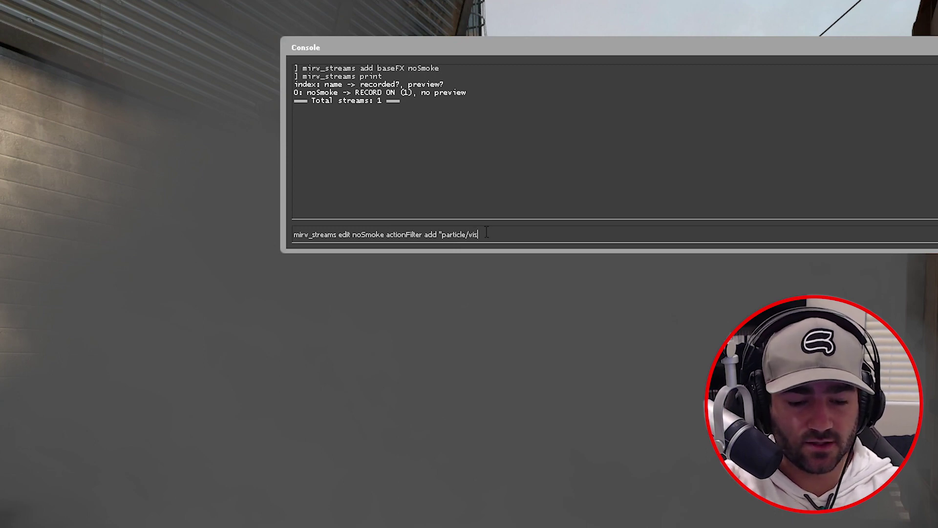
text("particle/vistasmokev1/vista)
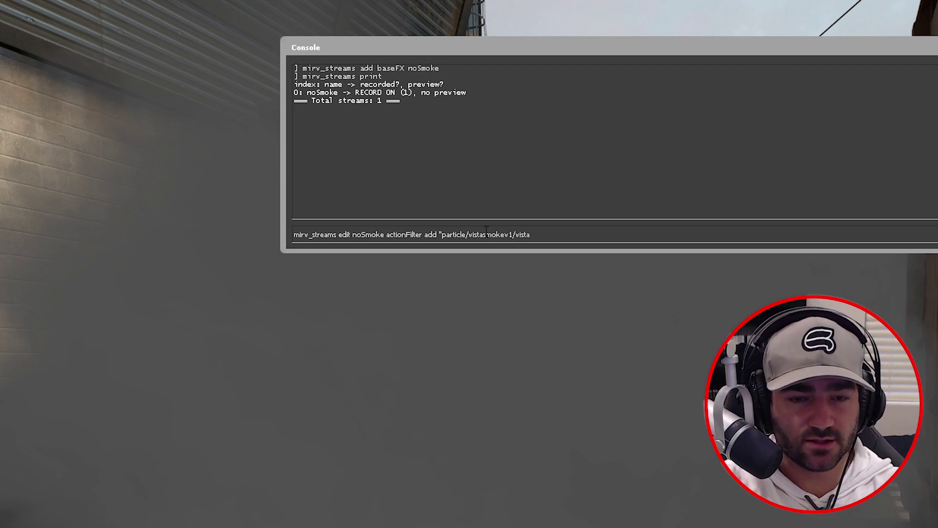
text(smoke)
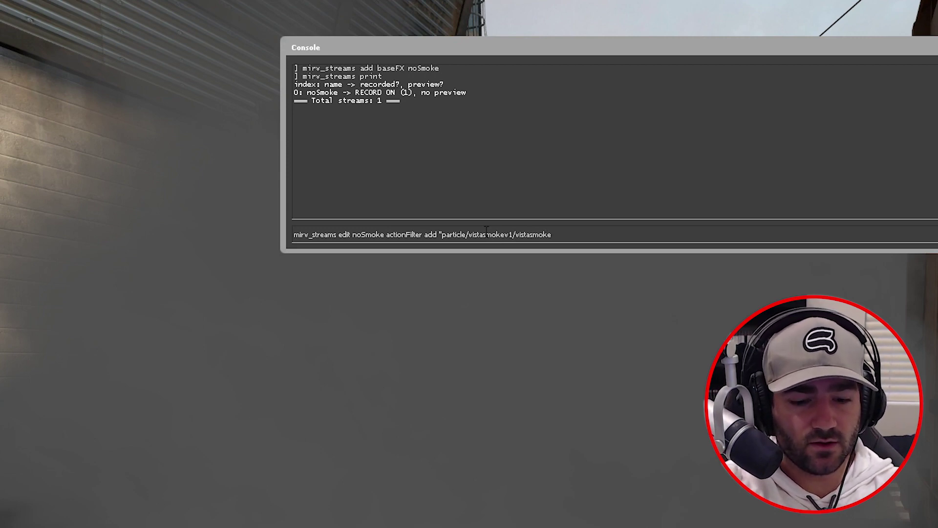
text(v1_smok)
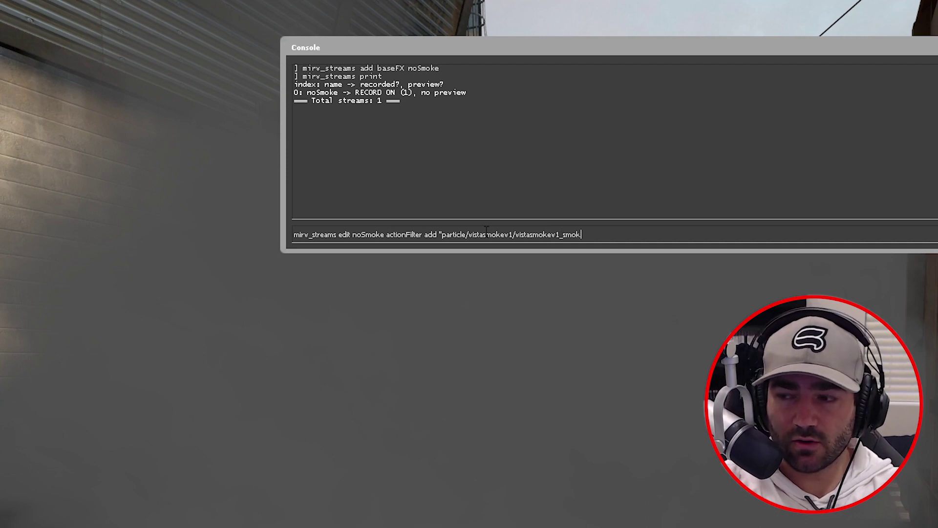
text(egrenade)
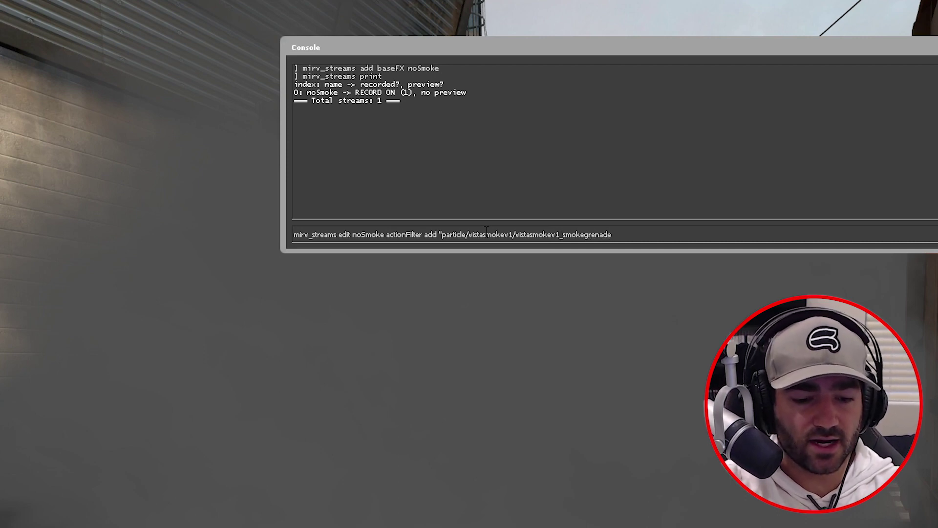
text(" noDr)
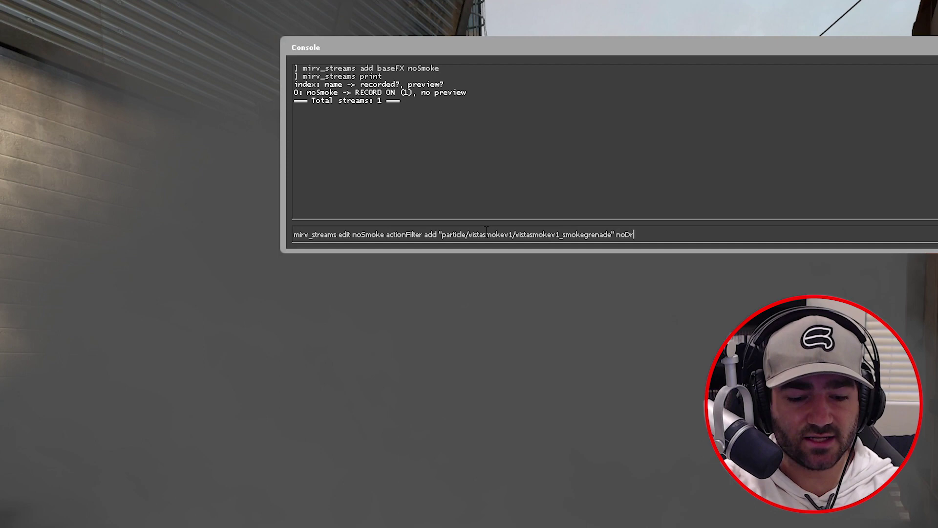
text(aw)
key(Return)
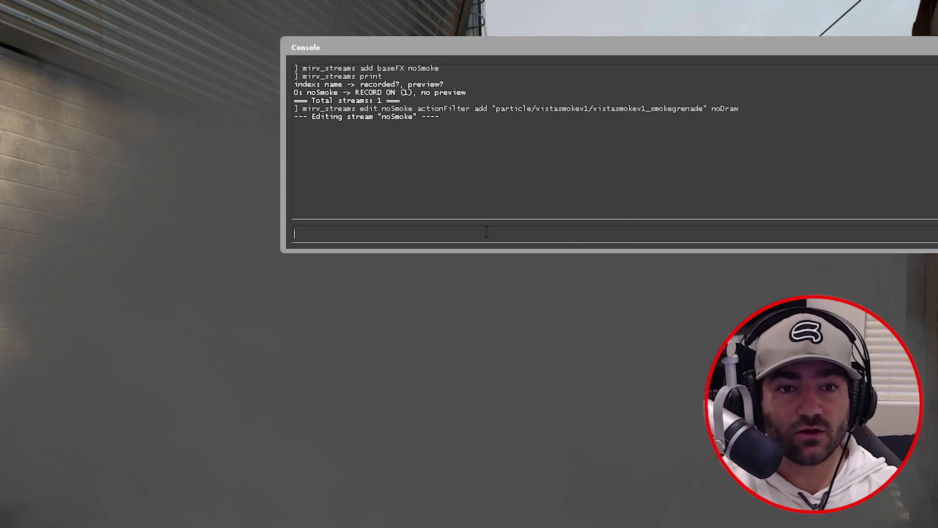
Turn on the noSmoke stream preview with mirv_streams preview noSmoke
text(mirv)
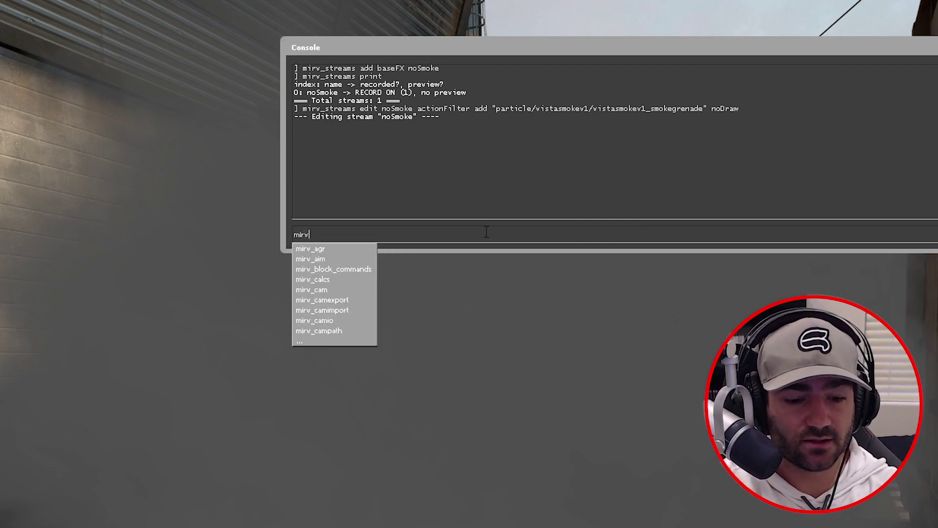
text(_streams )
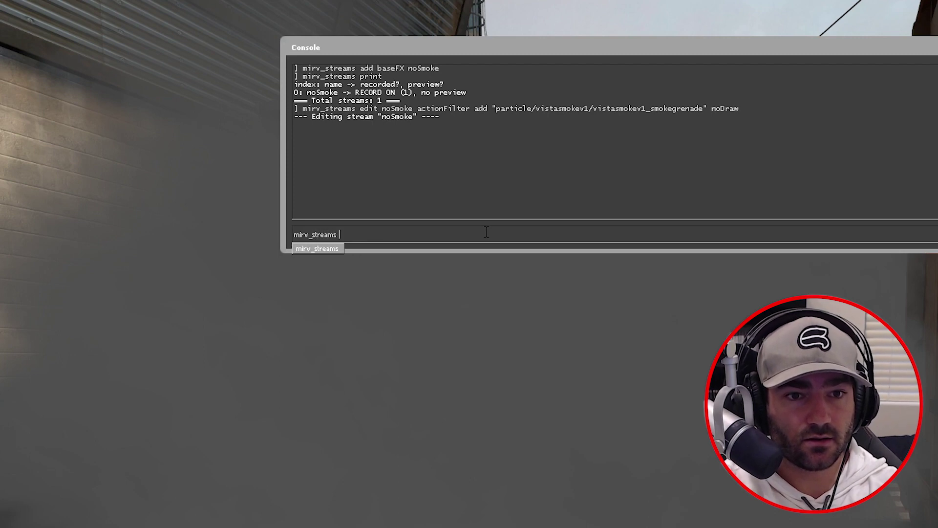
text(preview noS)
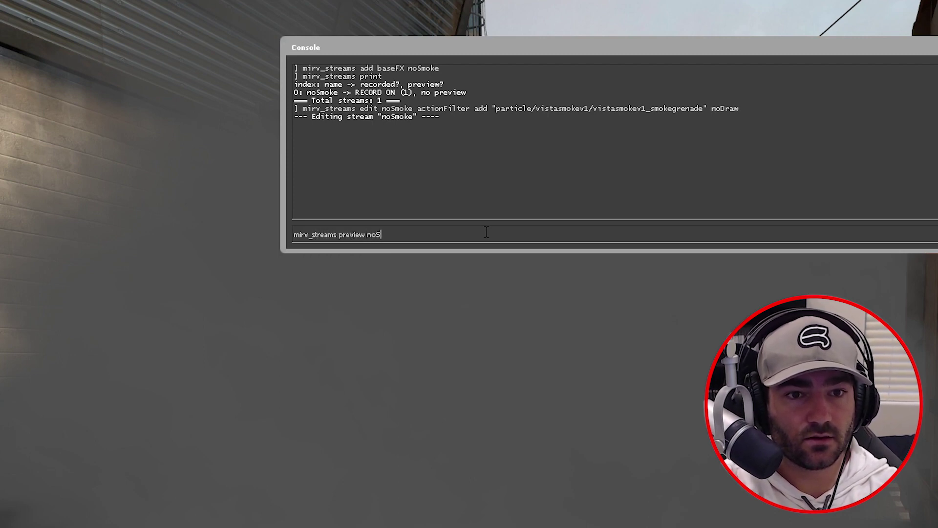
text(moke)
key(Return)
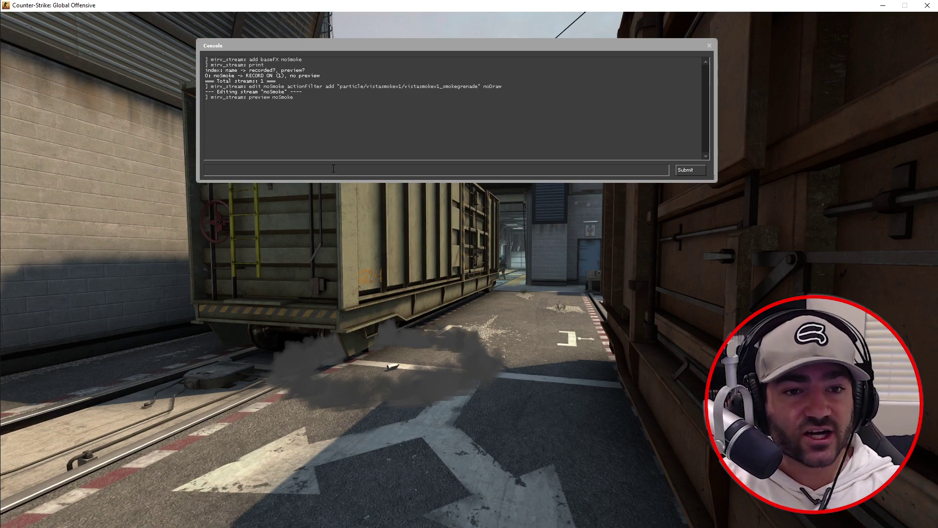
Add a noSmoke noDraw filter for the vistasmokev1_fire particles and return to the game
key(Up)
key(Up)
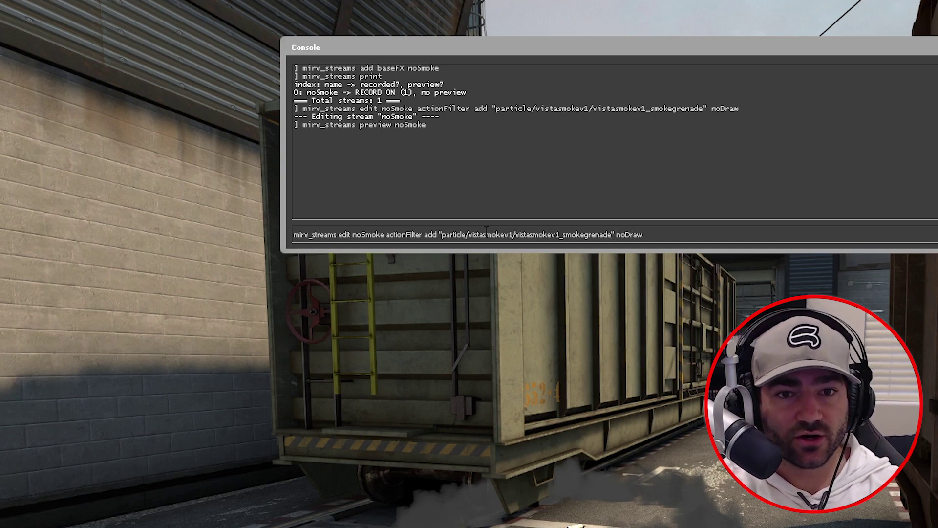
key(BackSpace)
key(BackSpace)
key(BackSpace)
key(BackSpace)
key(BackSpace)
key(BackSpace)
key(BackSpace)
key(BackSpace)
key(BackSpace)
key(BackSpace)
key(BackSpace)
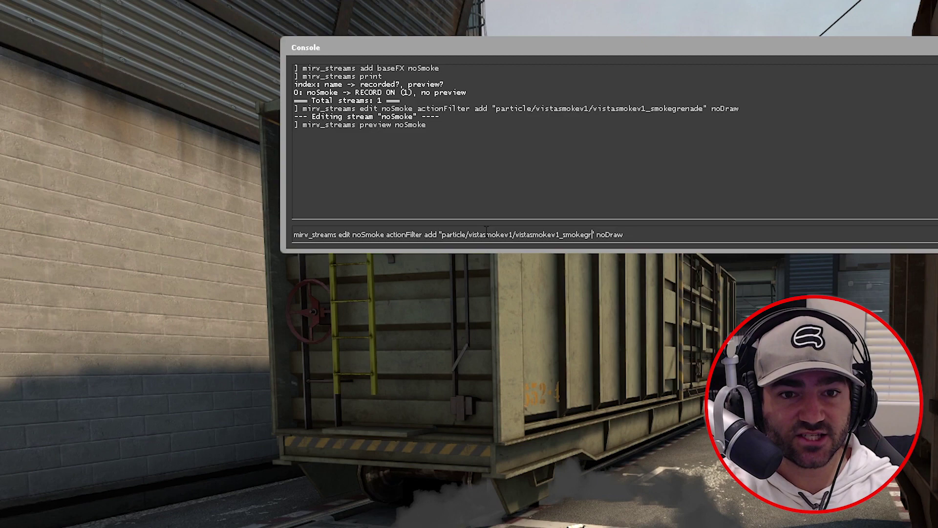
key(BackSpace)
text(fire)
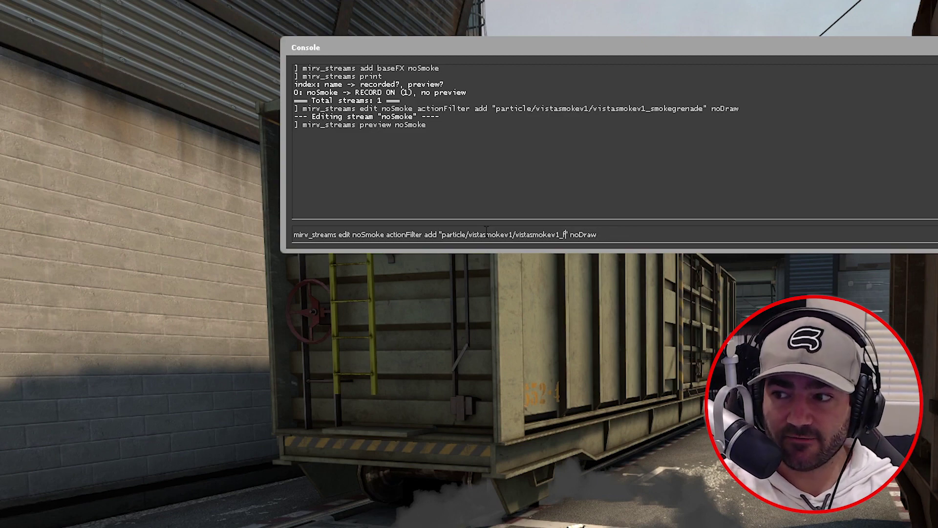
key(Return)
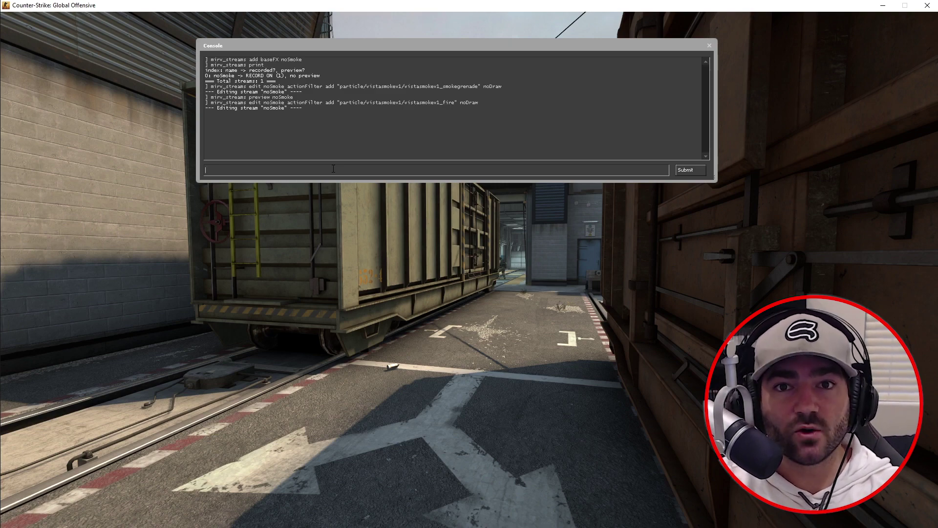
key(grave)
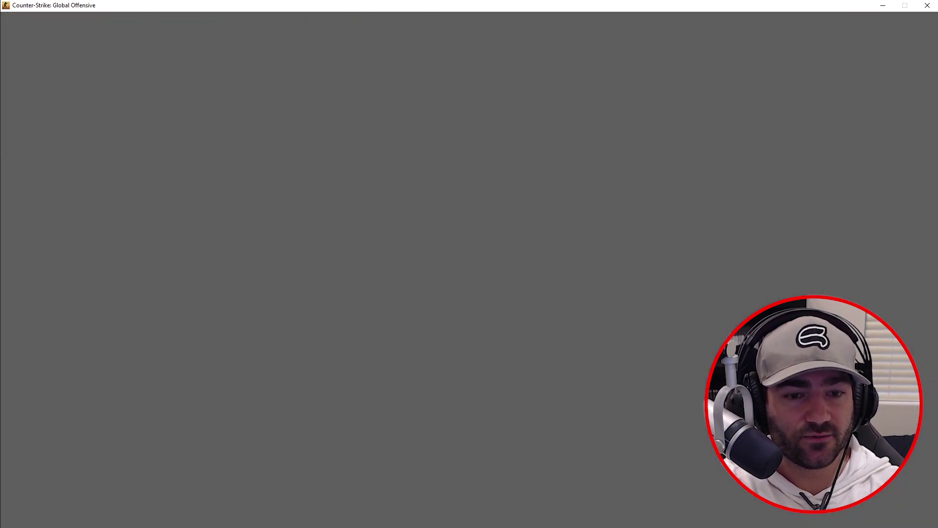
Begin entering the noSmoke smokeOverlayAlphaFactor edit command in the console
key(grave)
text(mirv_s)
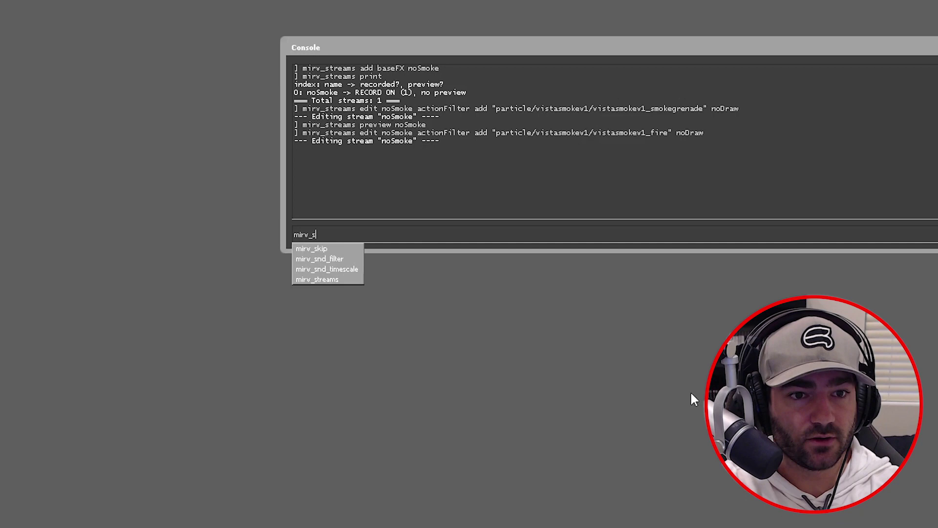
text(treams e)
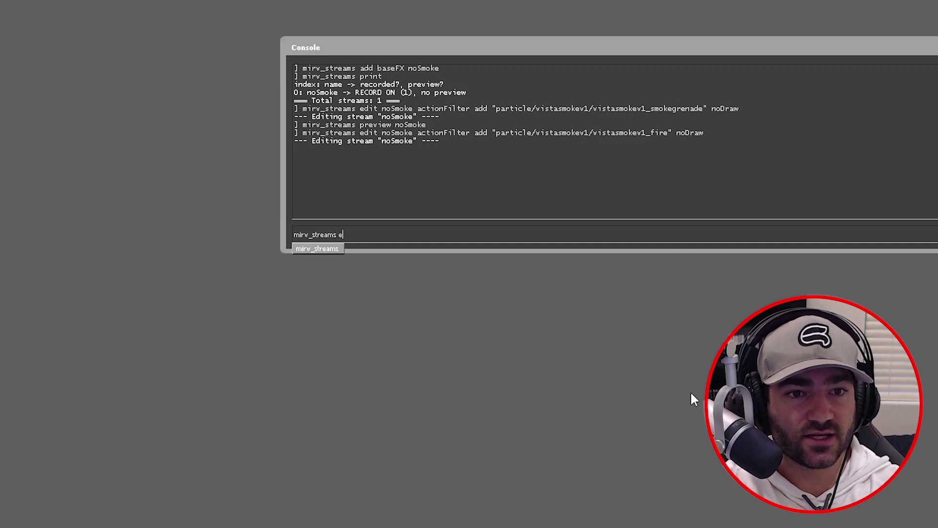
text(dit noSmoke)
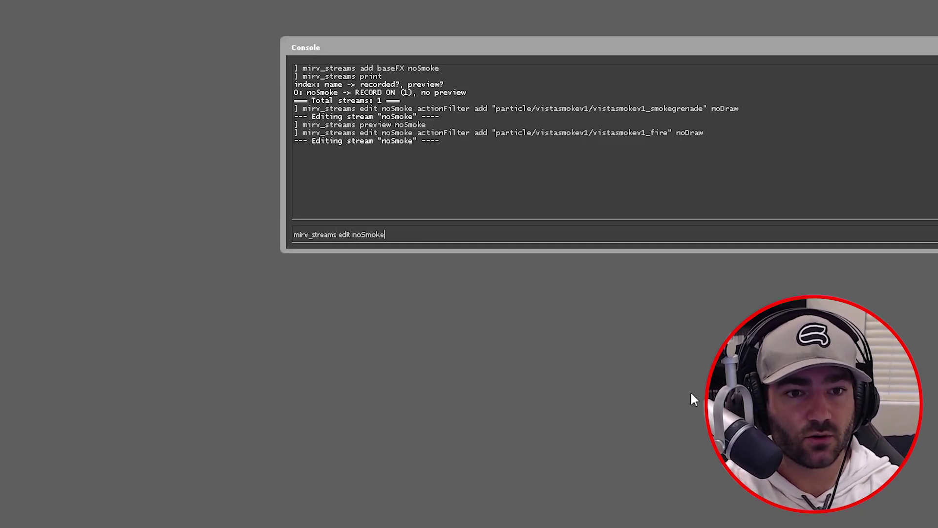
text( smokeOverlayA)
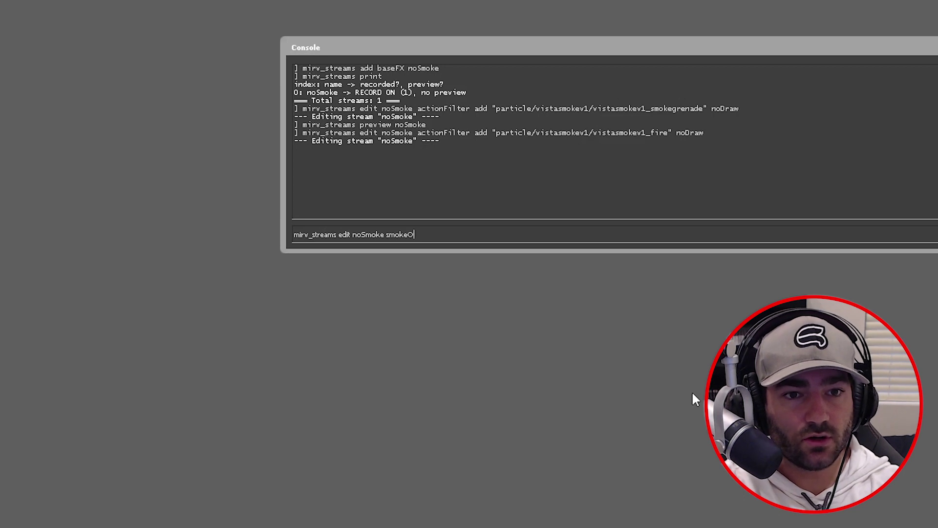
text(lphaFactor)
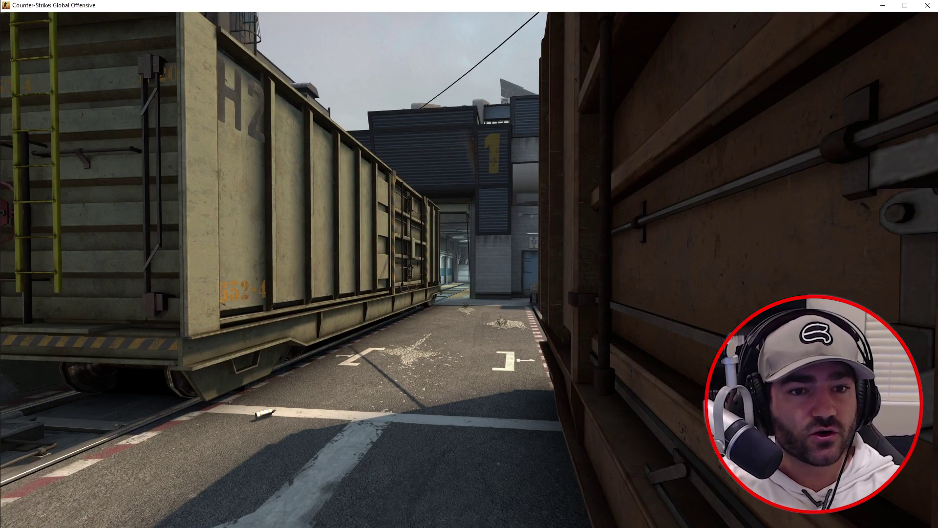
Stop the noSmoke preview so the game view shows the ordinary smoke cloud
key(grave)
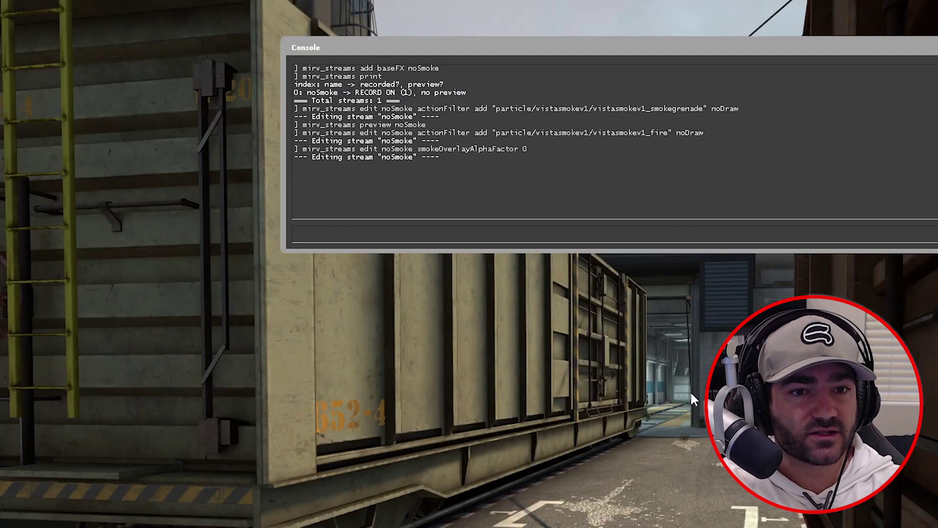
text(mirv_streams preview)
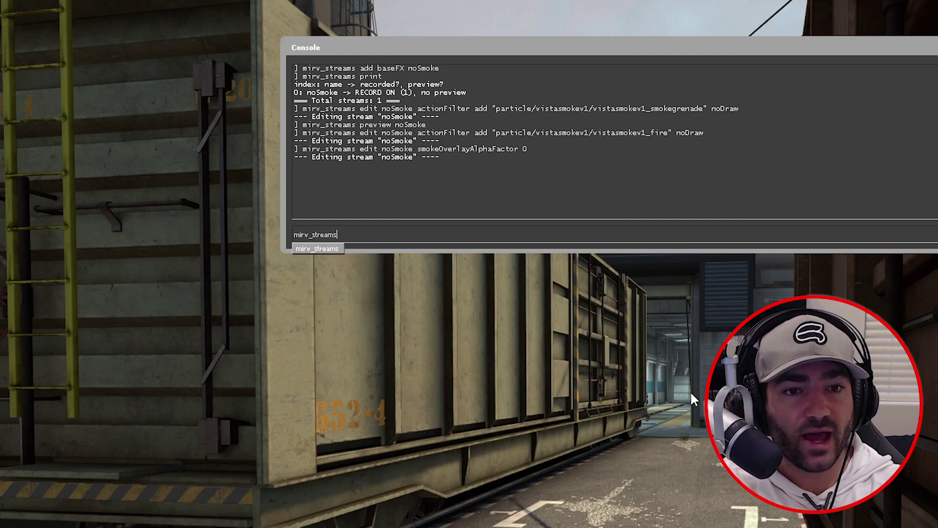
text( noSmoke)
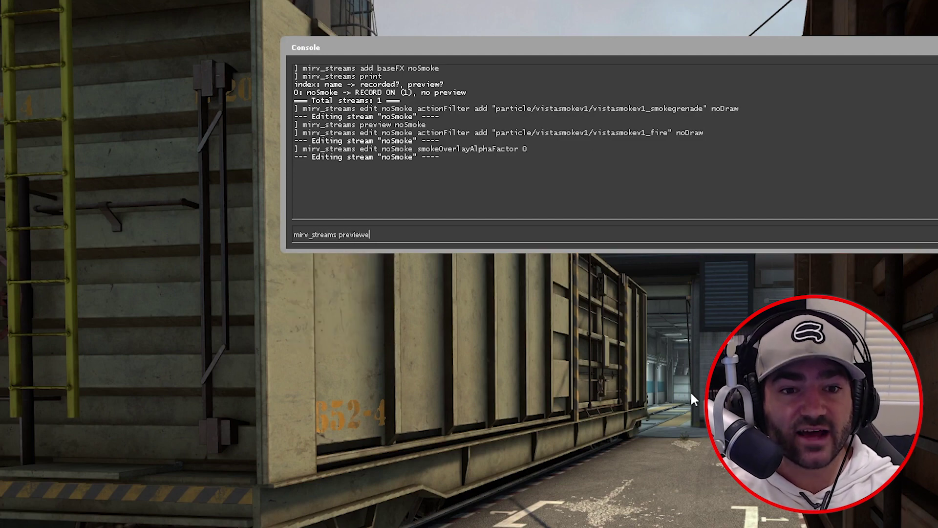
key(Return)
key(grave)
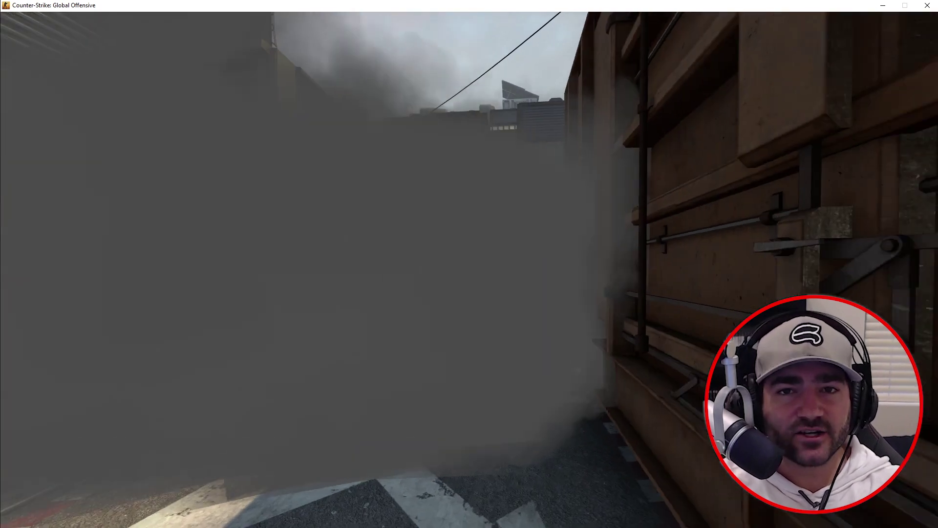
Create a second baseFX stream called smoke2 and switch the preview to smoke2
key(grave)
text(mirv)
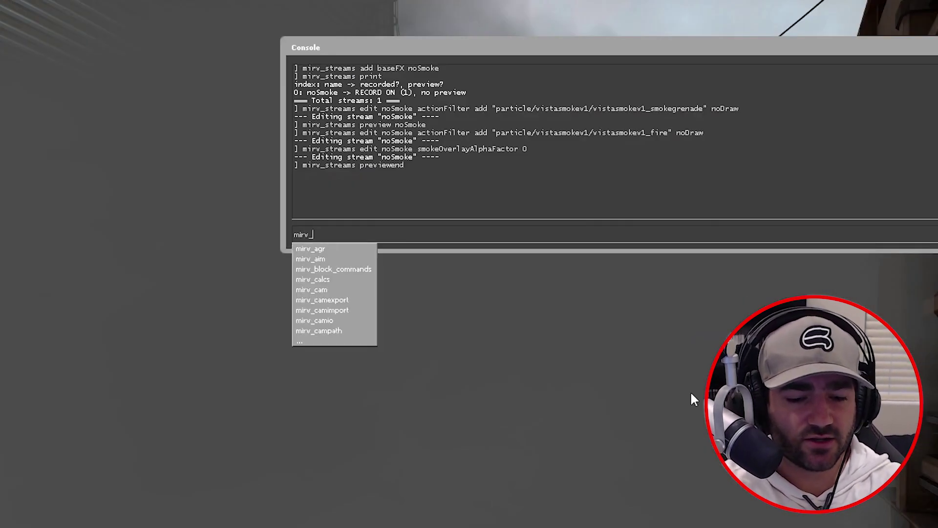
text(_streams add baseFX)
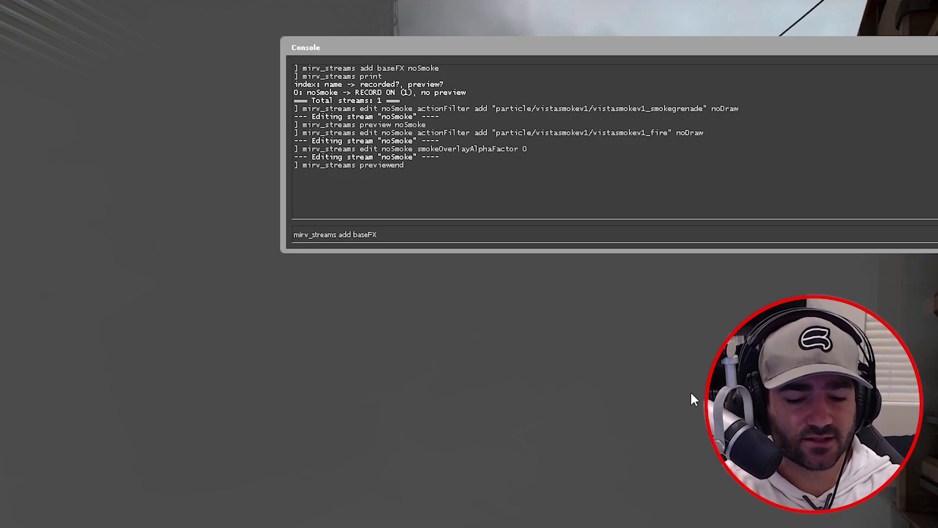
text( smoke2)
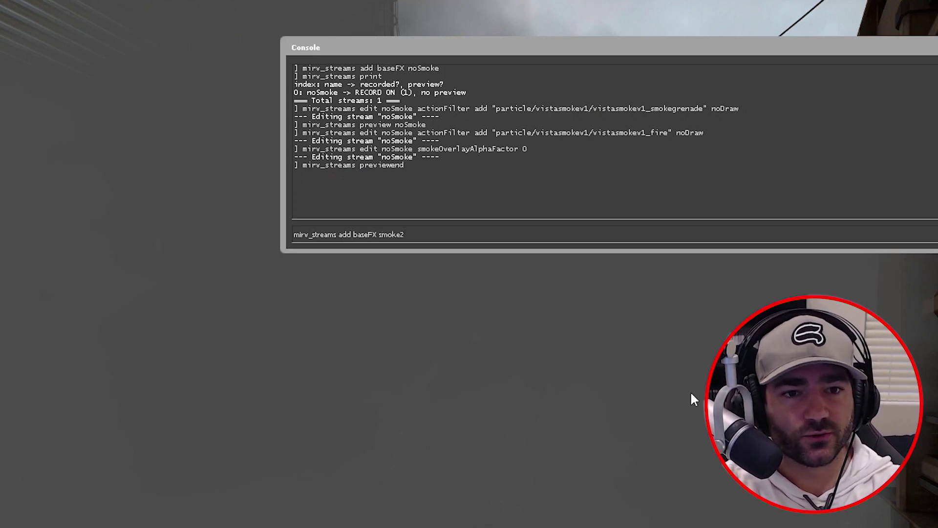
key(Return)
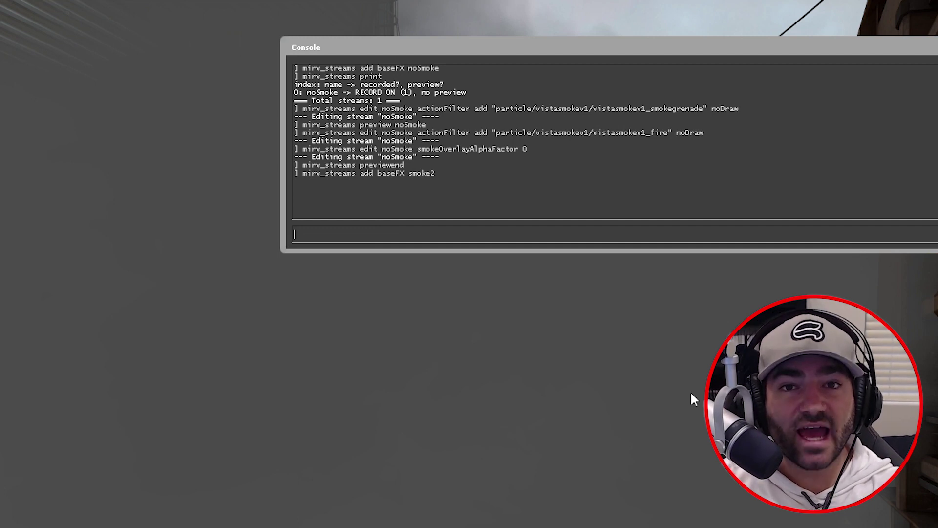
text(mirv_streams)
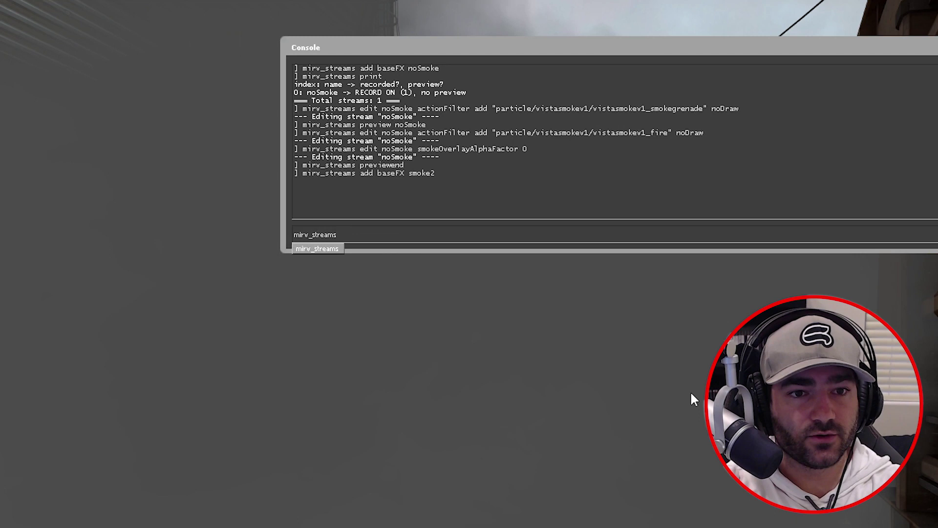
text( preview smoke2)
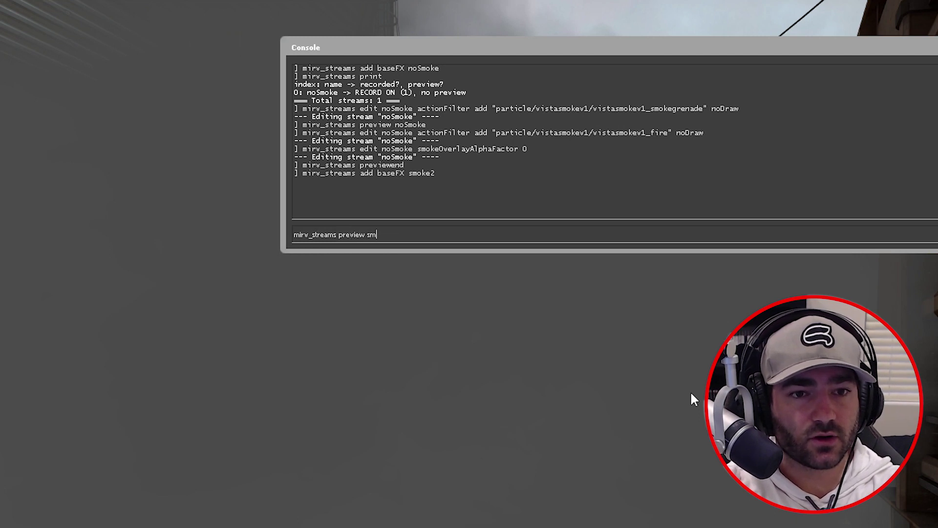
key(Return)
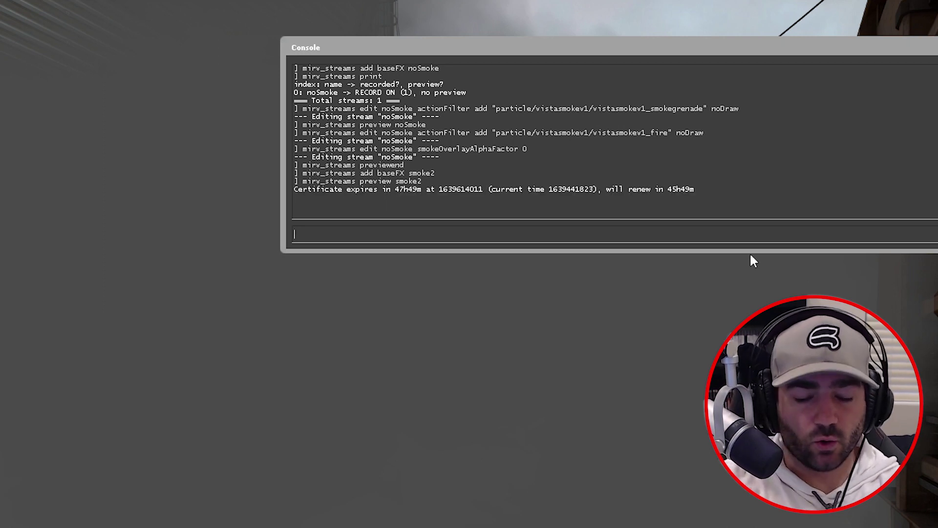
Add an addEx actionFilter on smoke2 setting all vistasmokev1_* particles to noDraw
text(mirv)
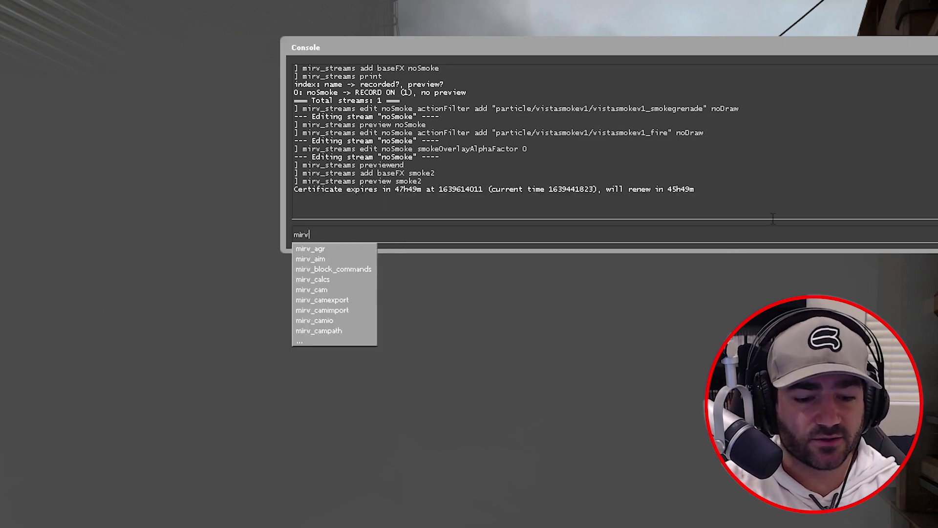
text(_streams)
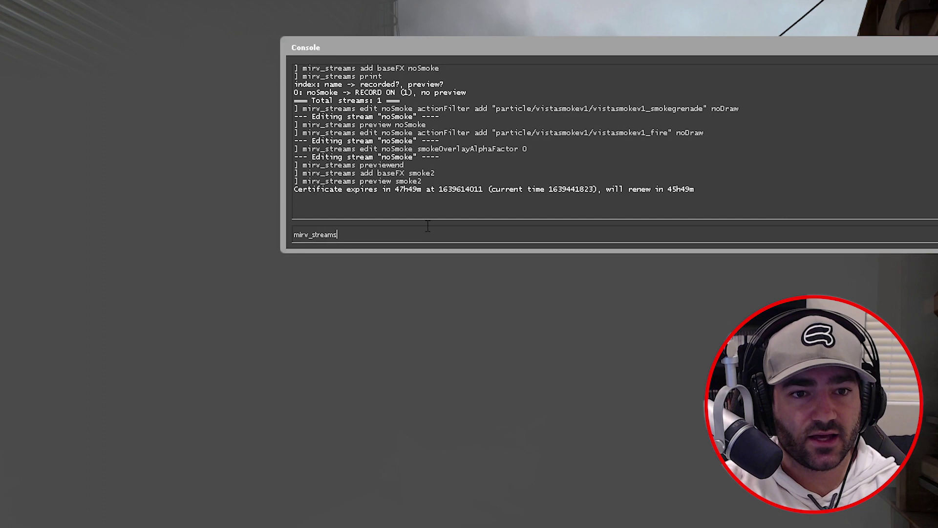
text( edit)
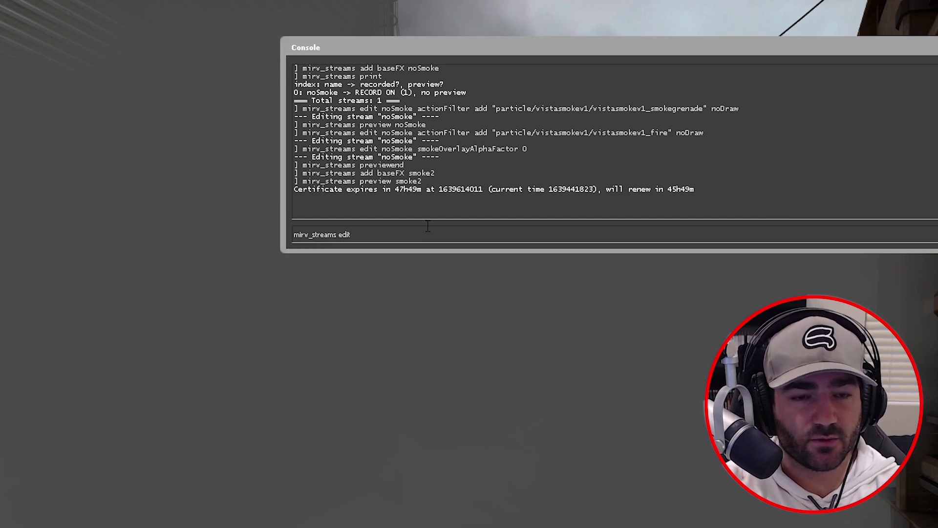
text( smoke2 actio)
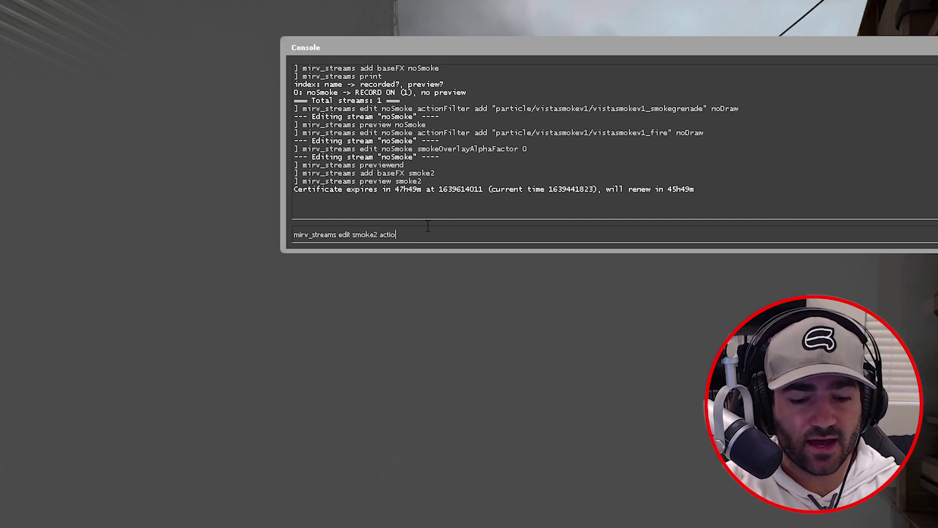
text(nFilter )
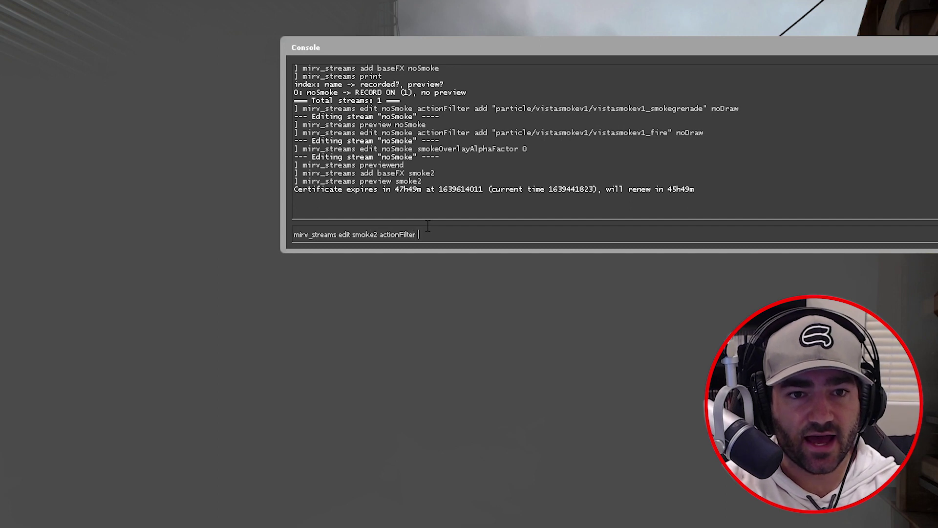
text(addEx)
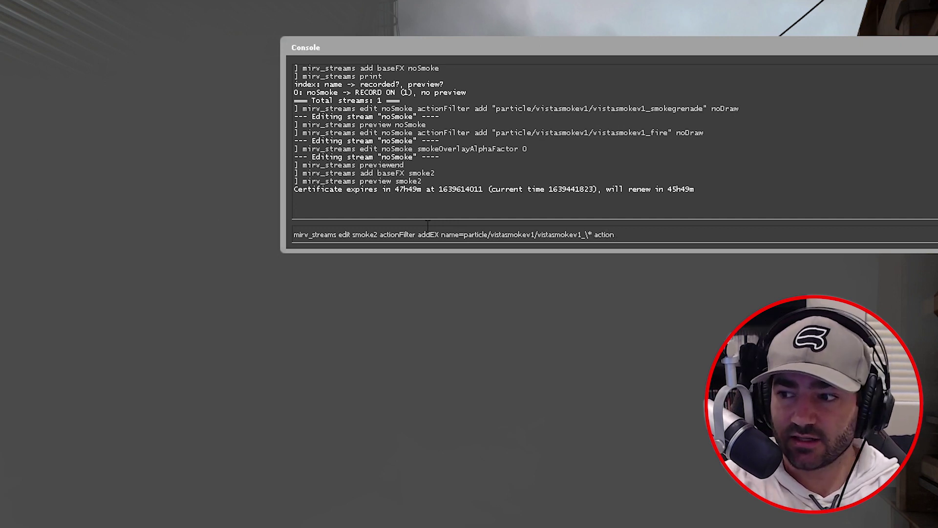
text(raw)
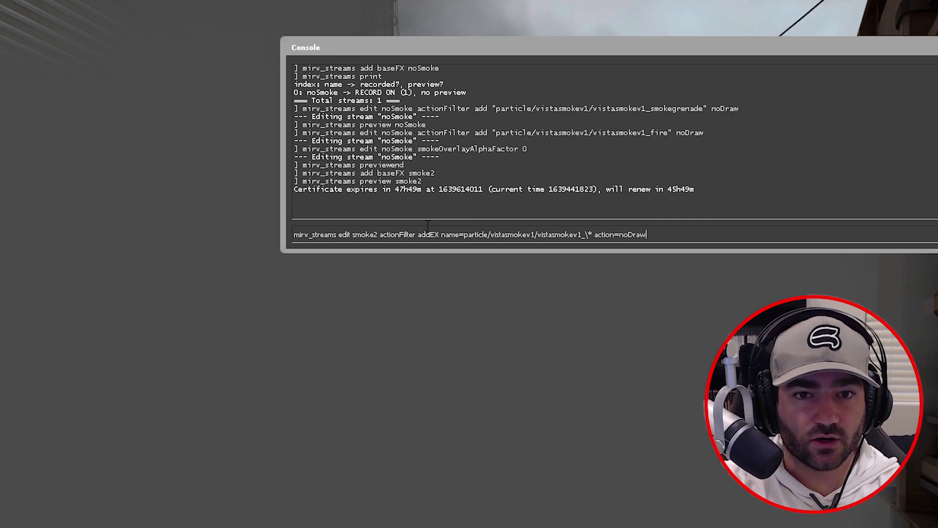
key(Return)
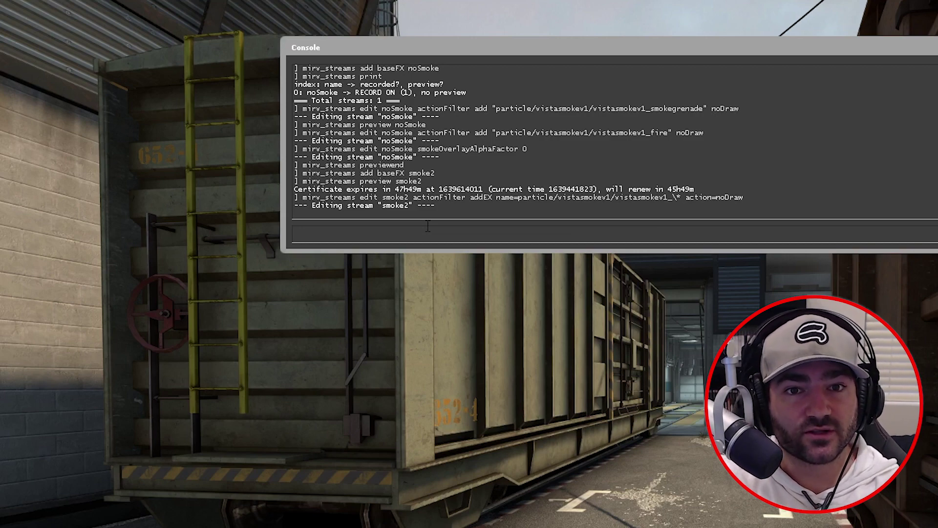
Set smoke2's smokeOverlayAlphaFactor to 0 to clear the grey overlay
key(grave)
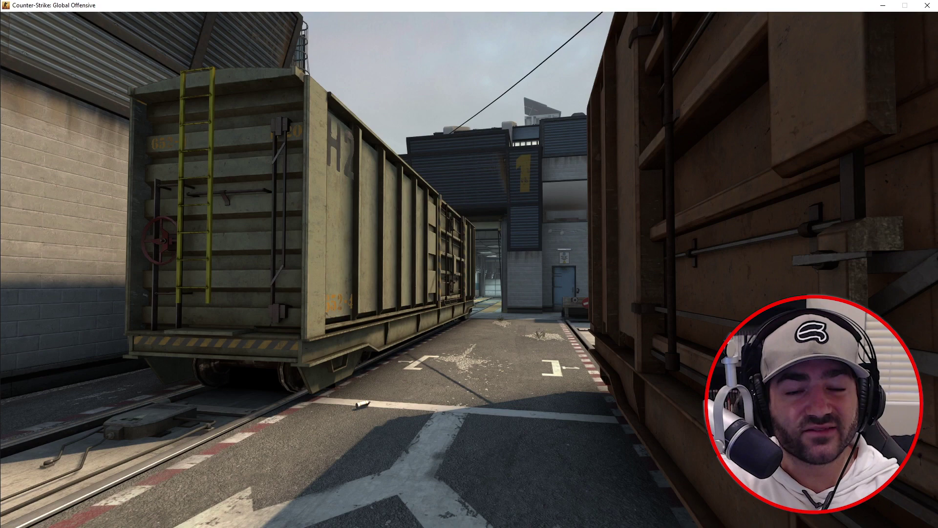
key(grave)
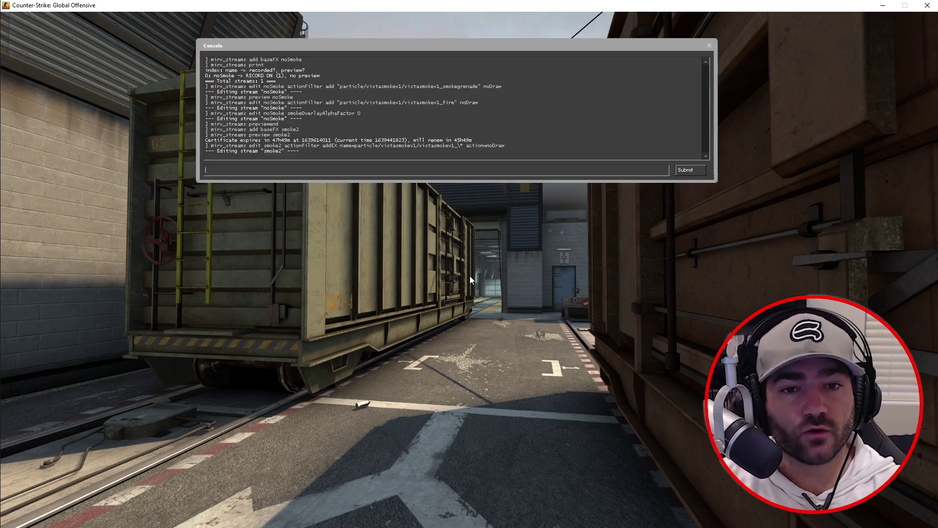
key(grave)
key(grave)
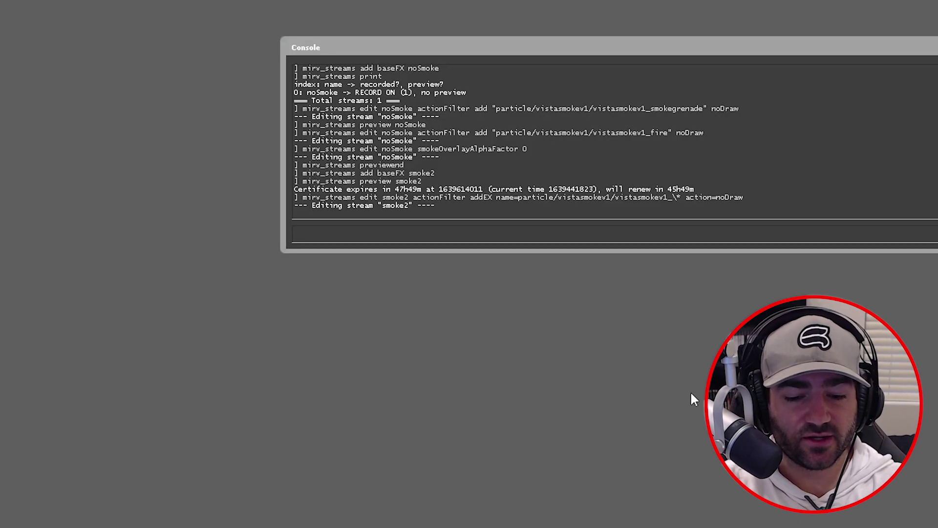
text(mirv_str)
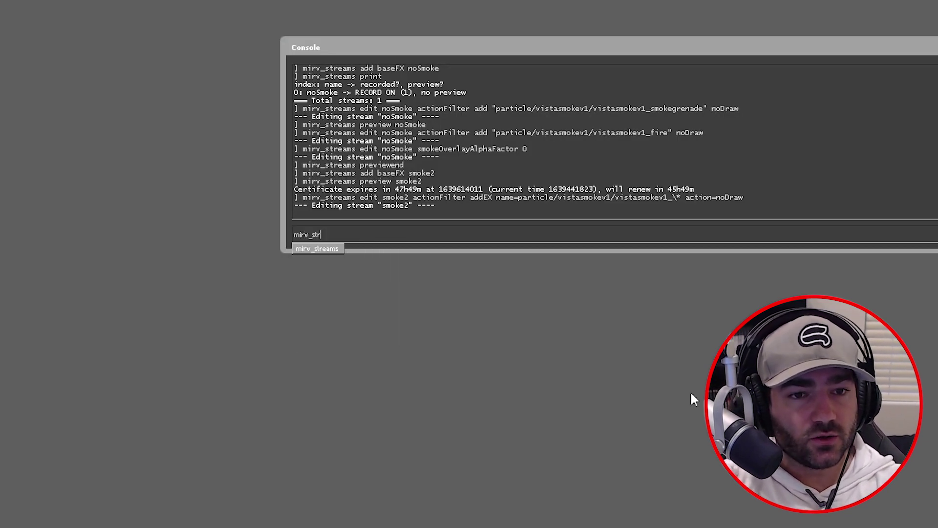
text(eams edit smoke2 )
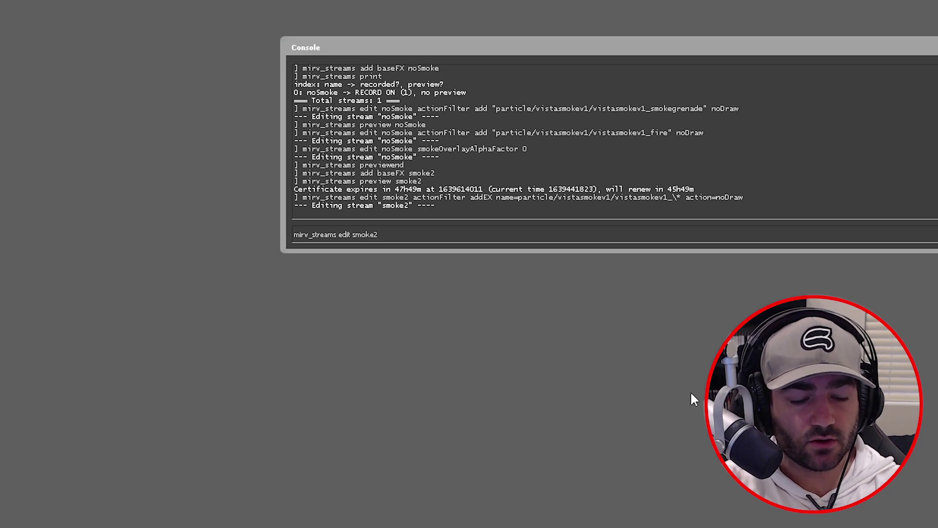
text(smokeOverla)
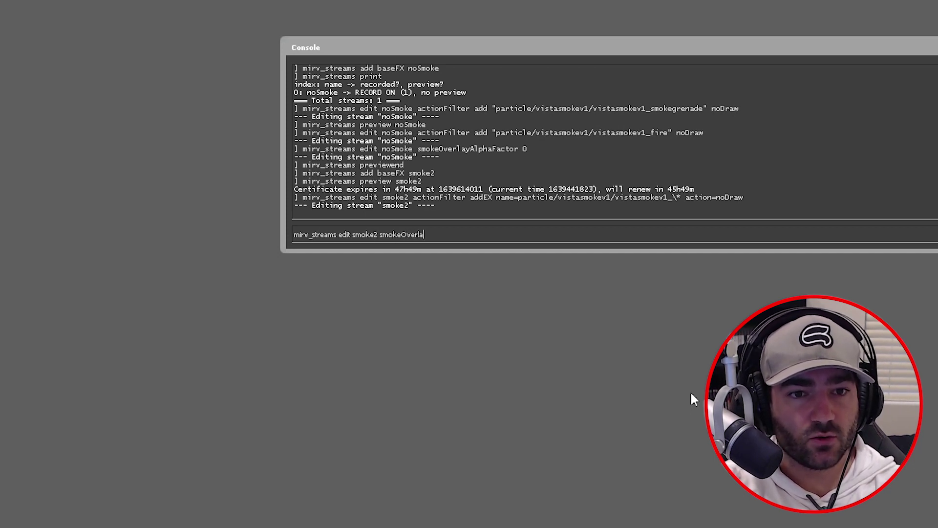
text(yAl)
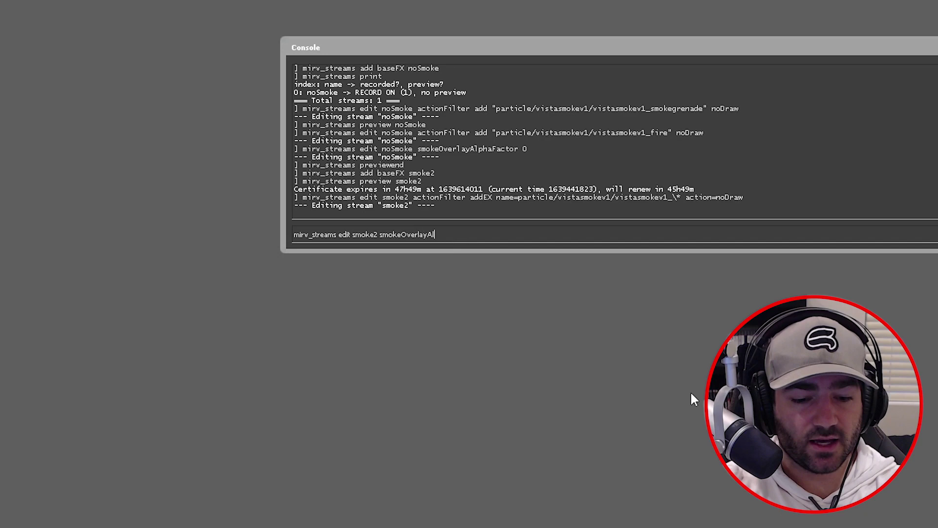
text(phaFactor 0)
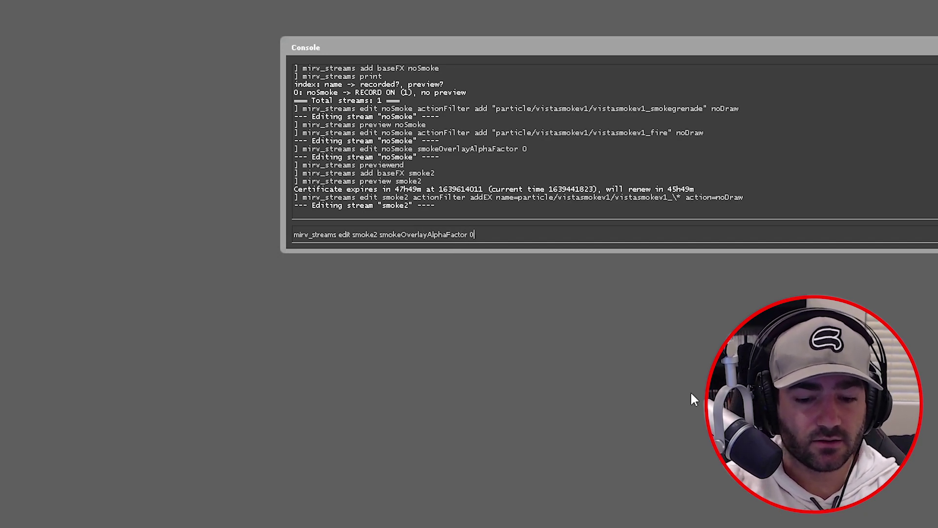
key(Return)
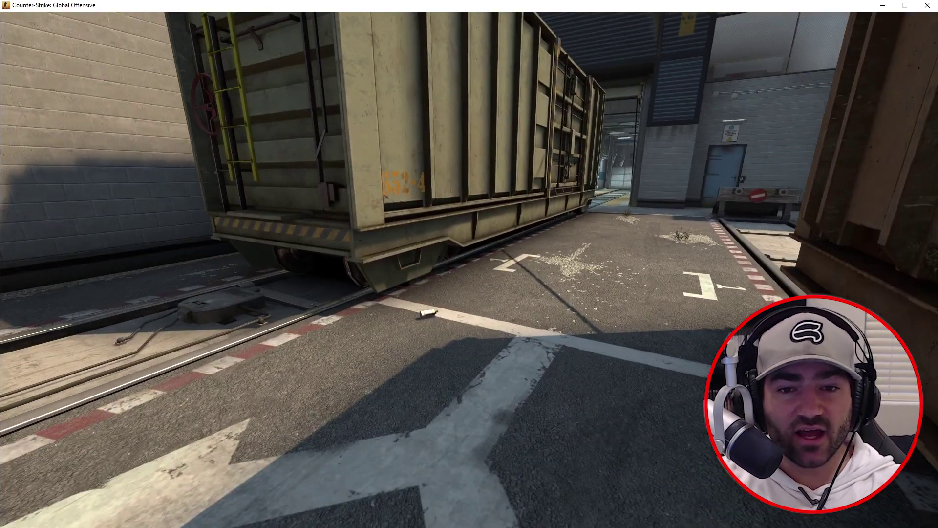
Move the camera forward toward the smoke grenade
key(w)
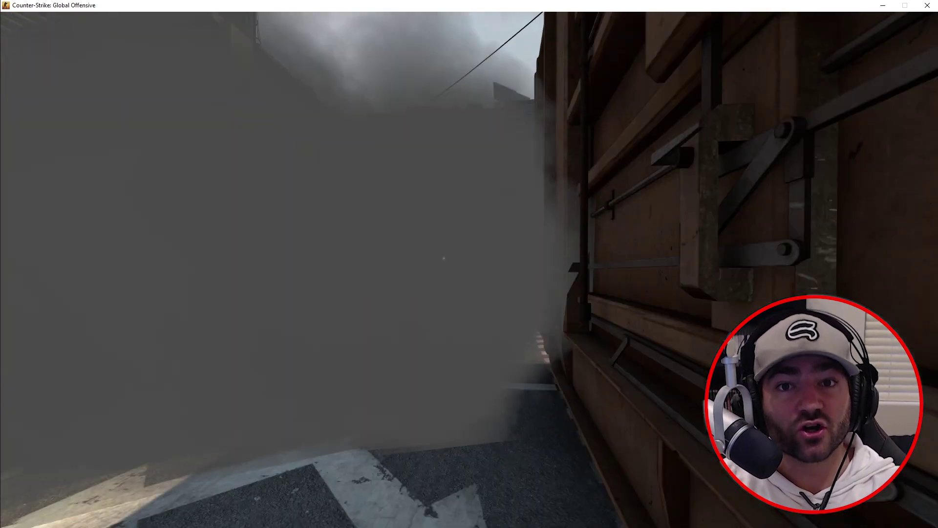
Create a matteEntity stream named 'e' and preview it, leaving only the player on green
key(grave)
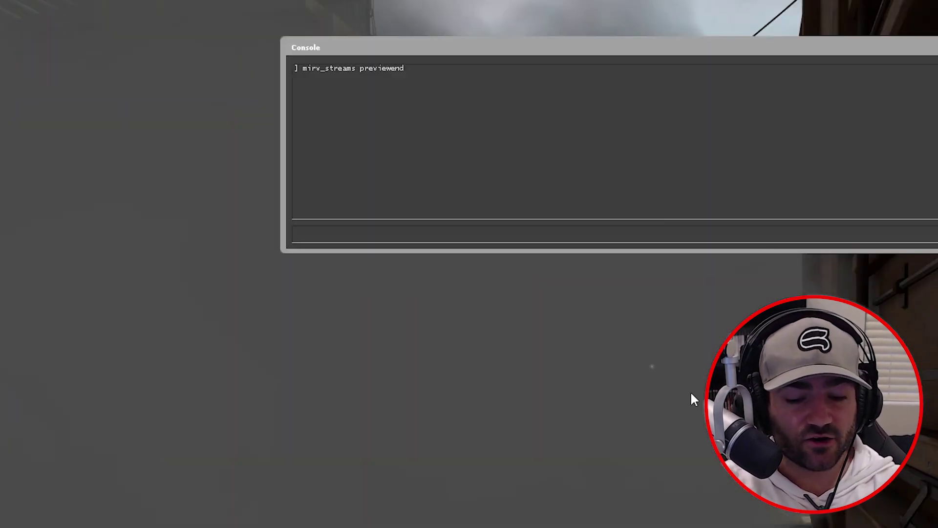
text(mirv_stream)
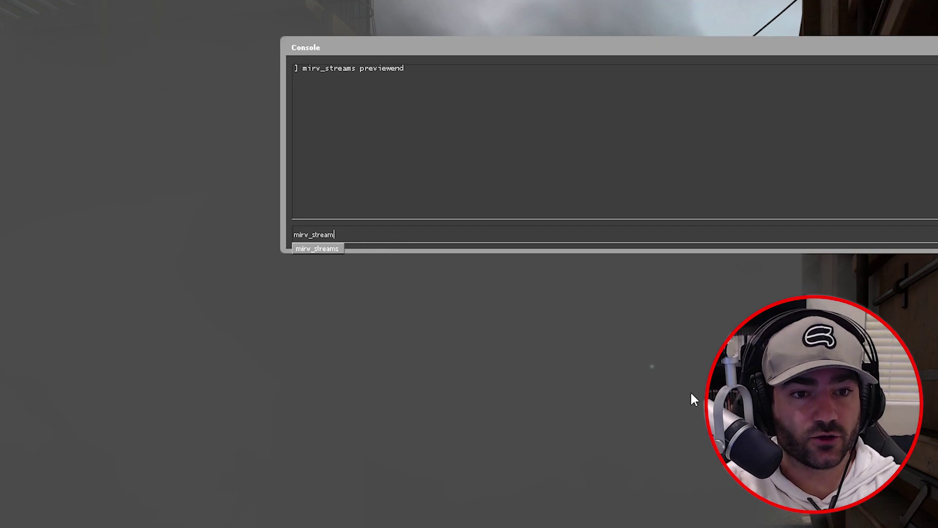
text(s add matteEnt)
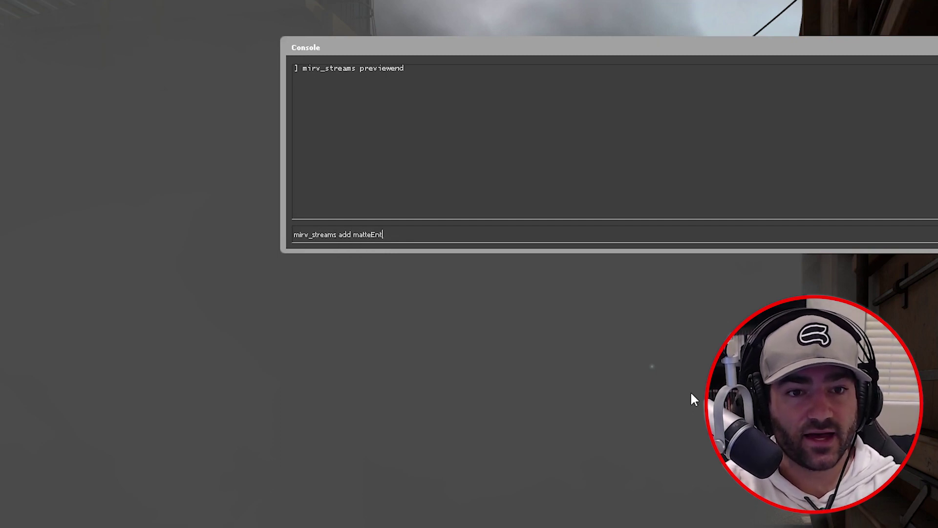
text(ity e)
key(Return)
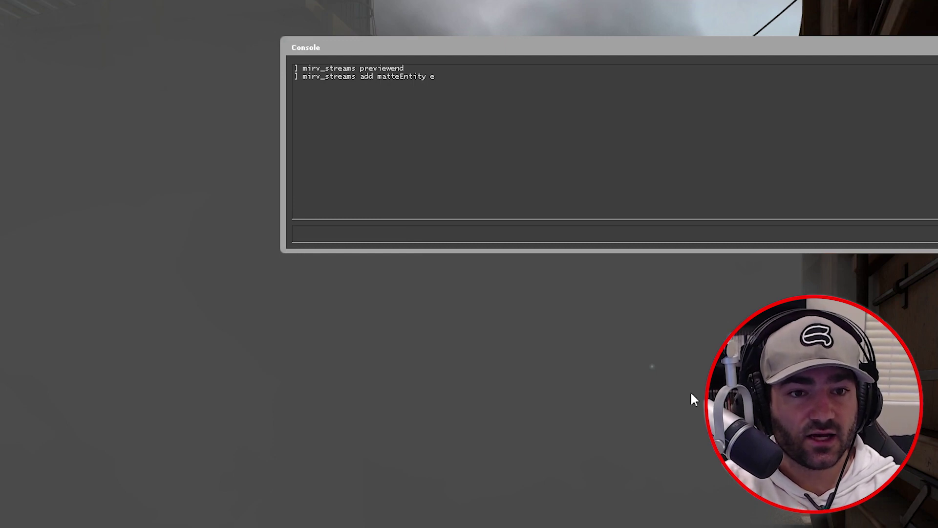
text(mirv_streams previ)
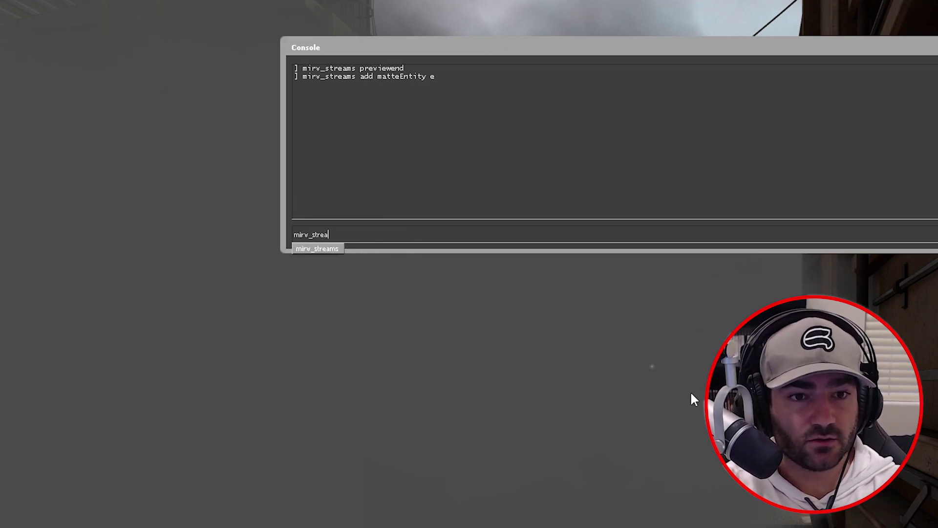
text(ew e)
key(Return)
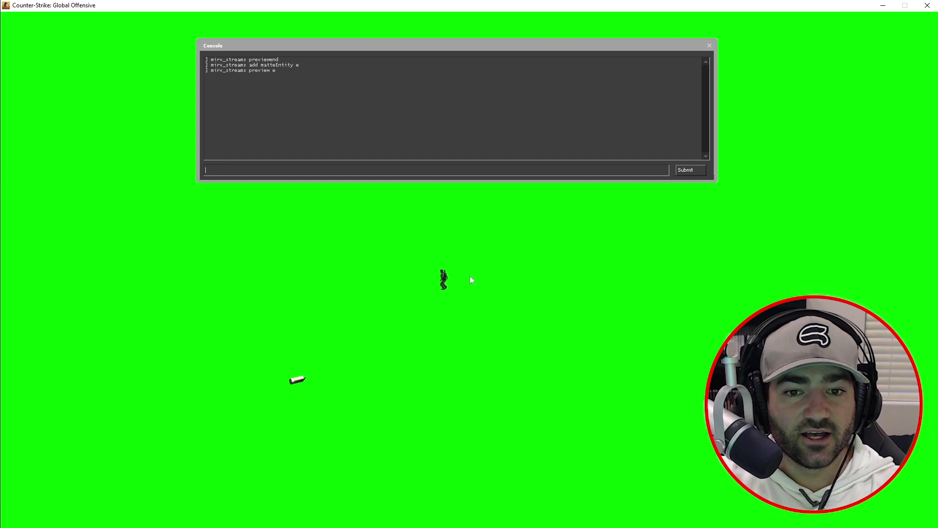
Check the green preview, then type the stream e addEX filter: name=particle/vistasmokev1/vistasmokev\* action=draw
key(grave)
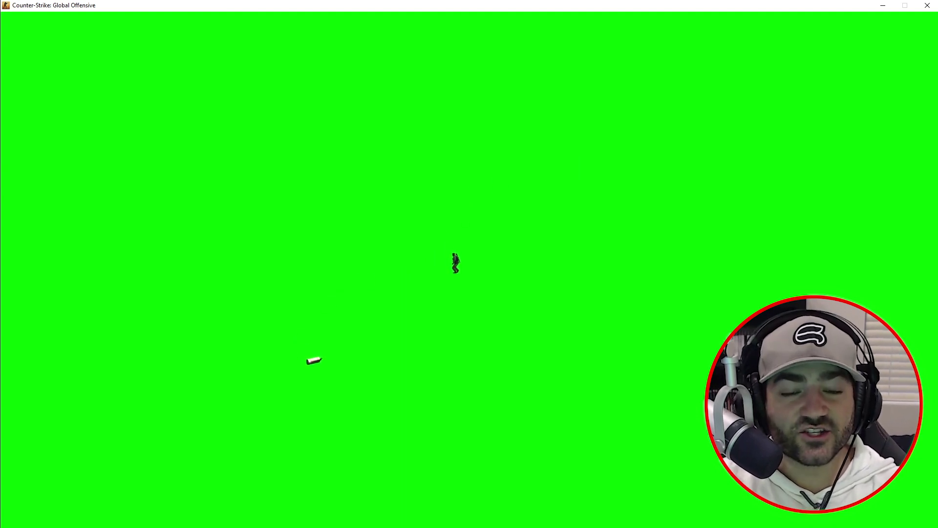
key(grave)
text(mi)
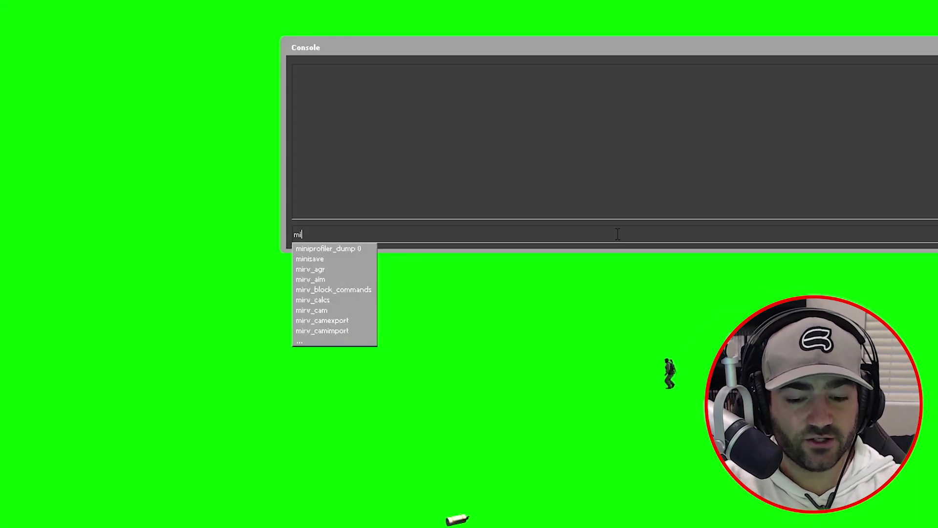
text(rv_streams )
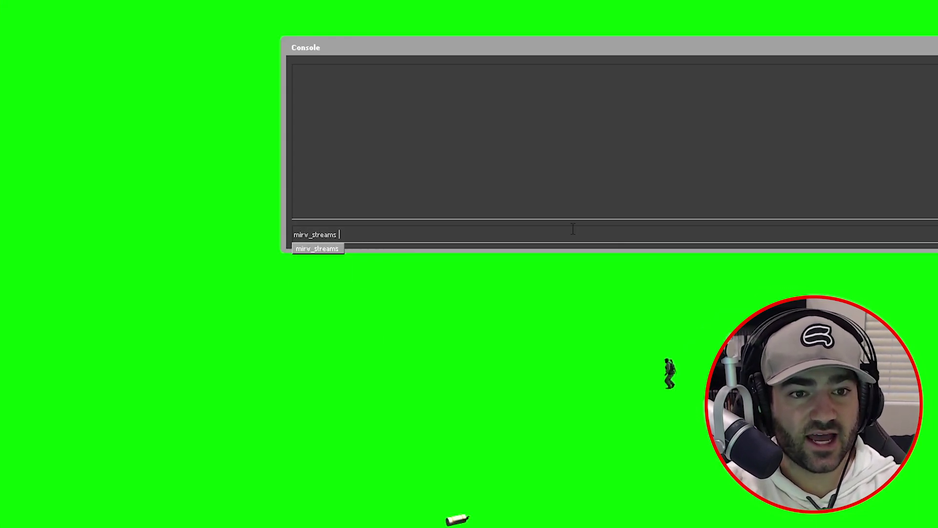
text(edit e actio)
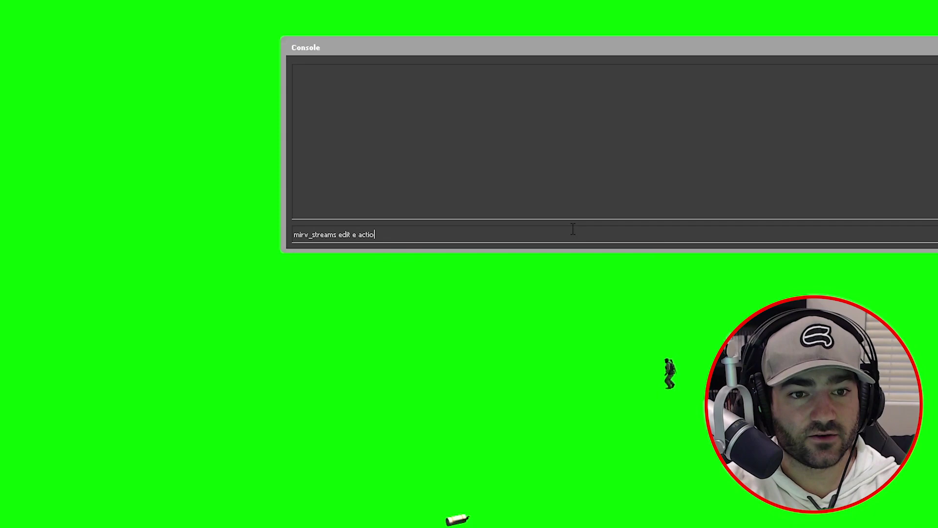
text(nFilter ad)
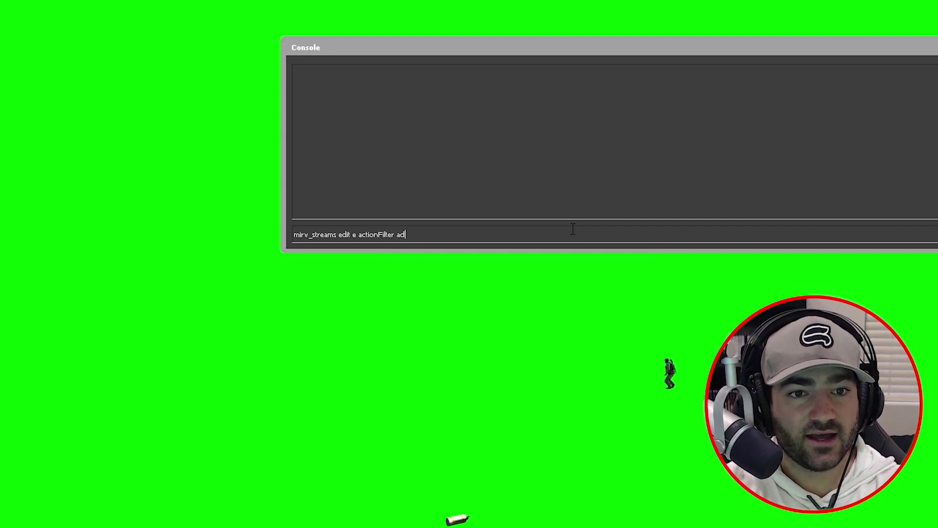
text(dEX )
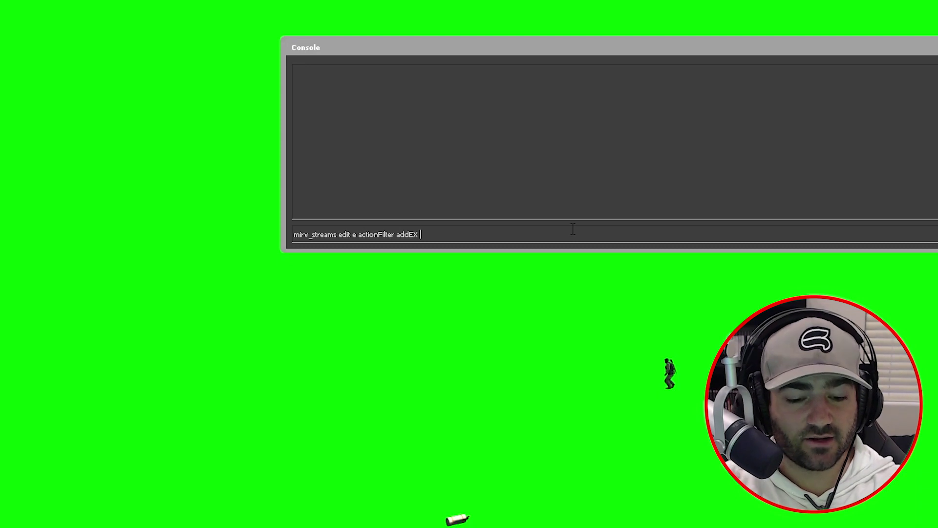
text(name=par)
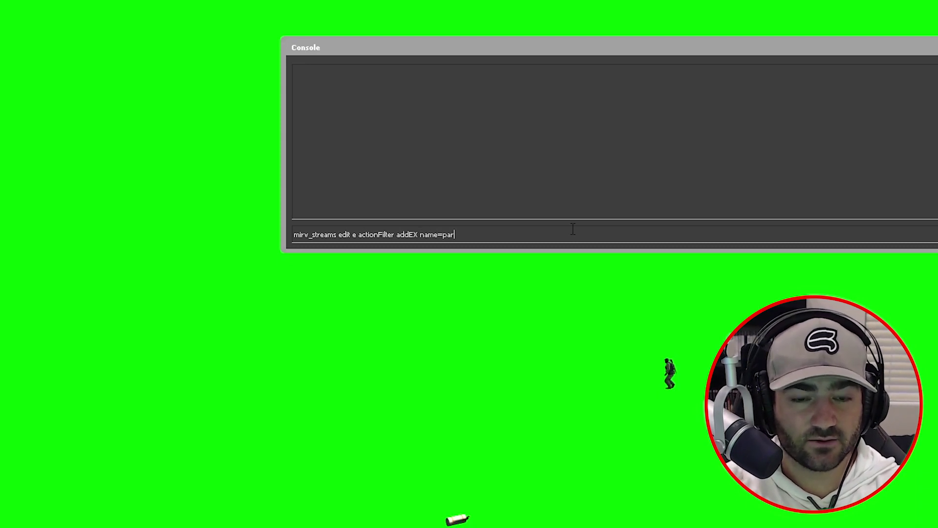
text(ticle/v)
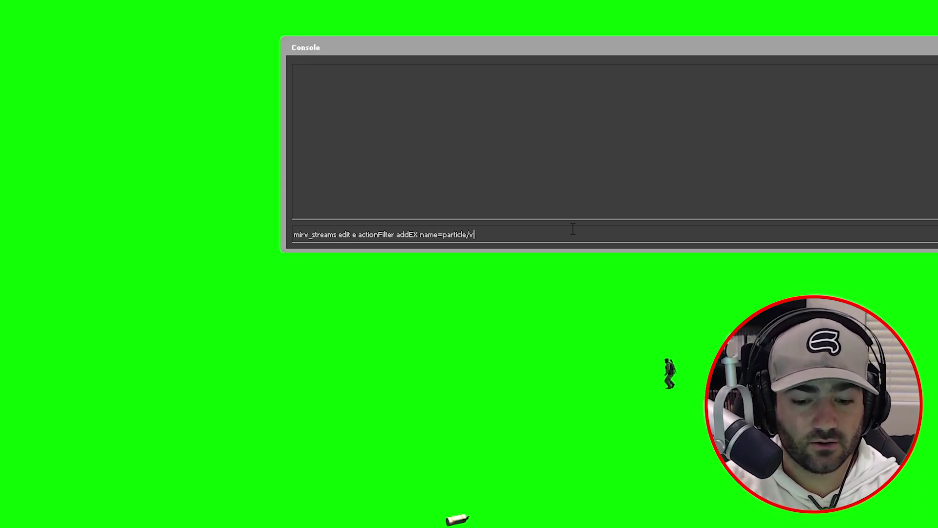
text(istasmoke)
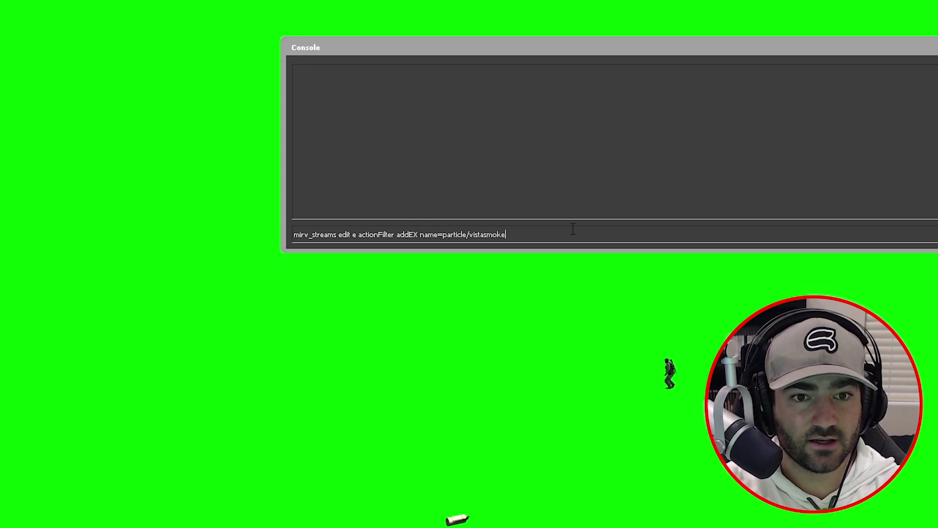
text(v1/vist)
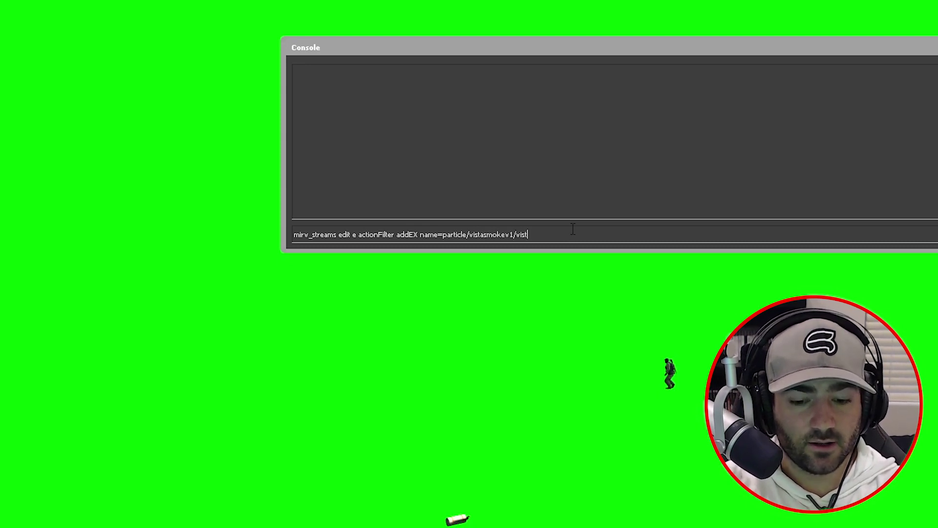
text(asmokev1_)
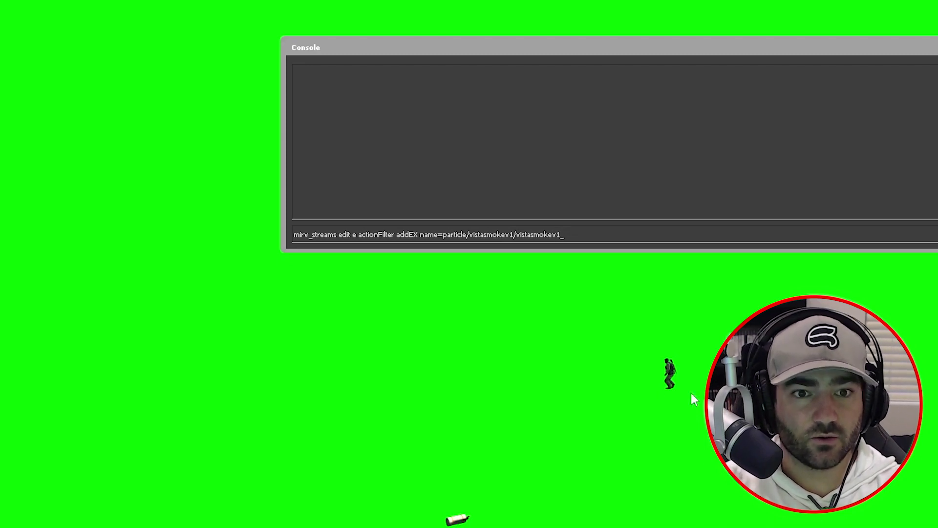
text(\* a)
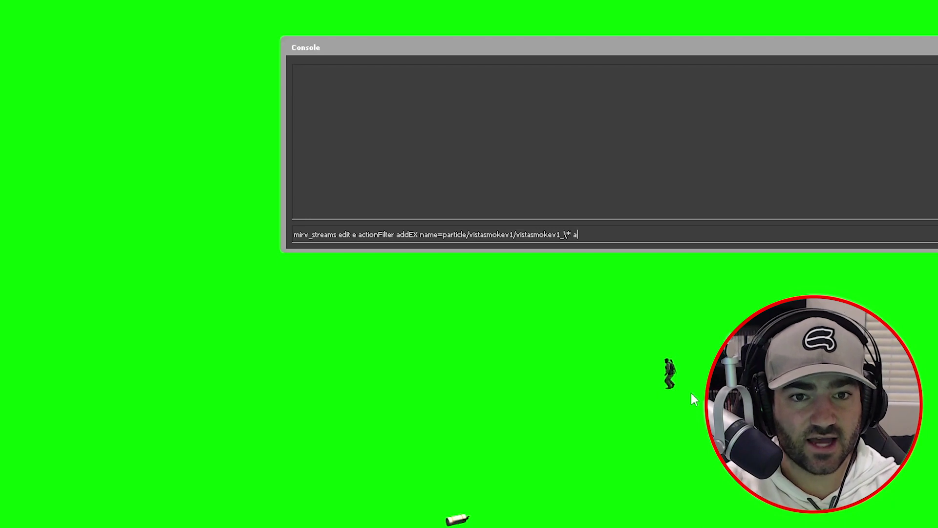
text(ction=dra)
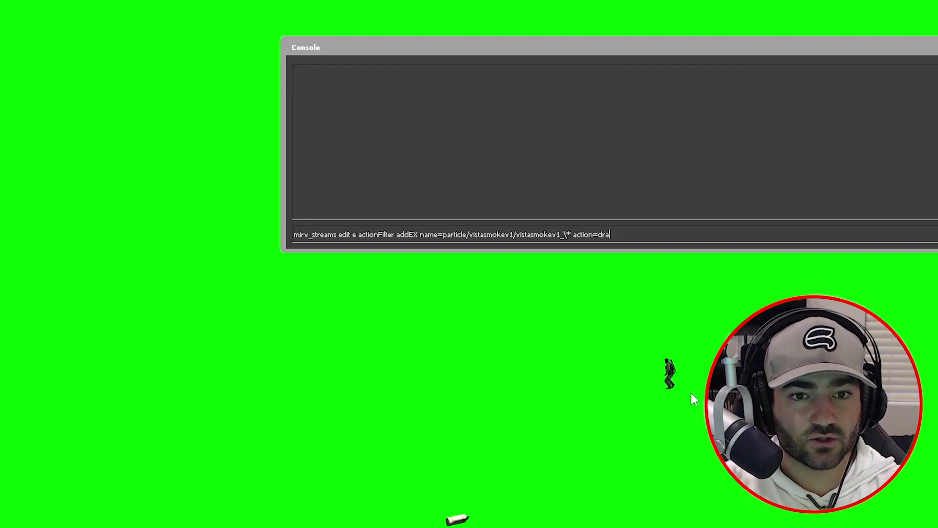
text(w)
Run the vistasmokev1 draw filter so grey smoke shows on the green matte, then reopen the console
key(Return)
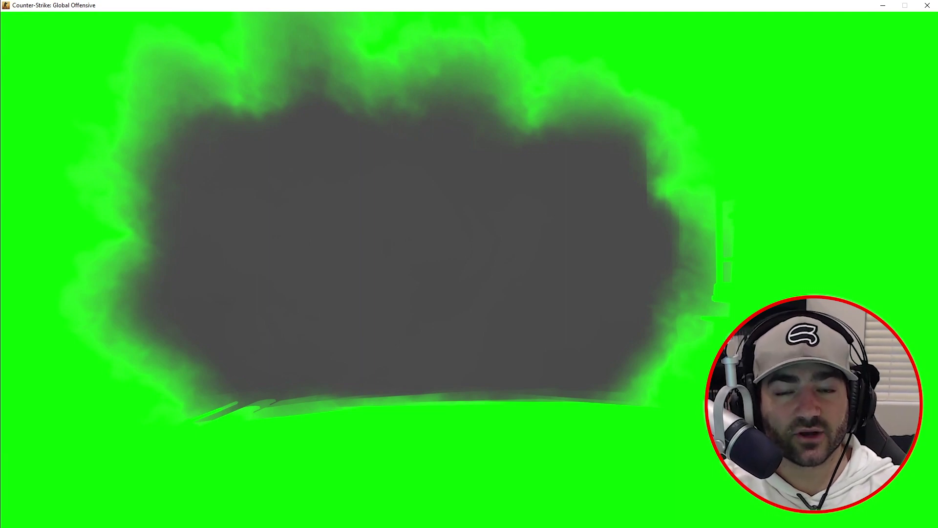
key(grave)
Add a matteWorld stream named 'w' and begin typing its preview command
text(mir)
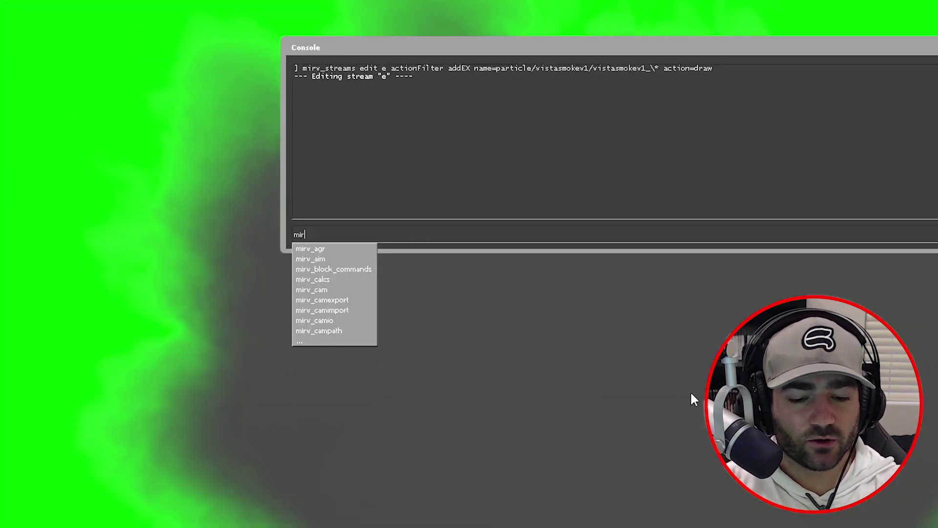
text(v_stre)
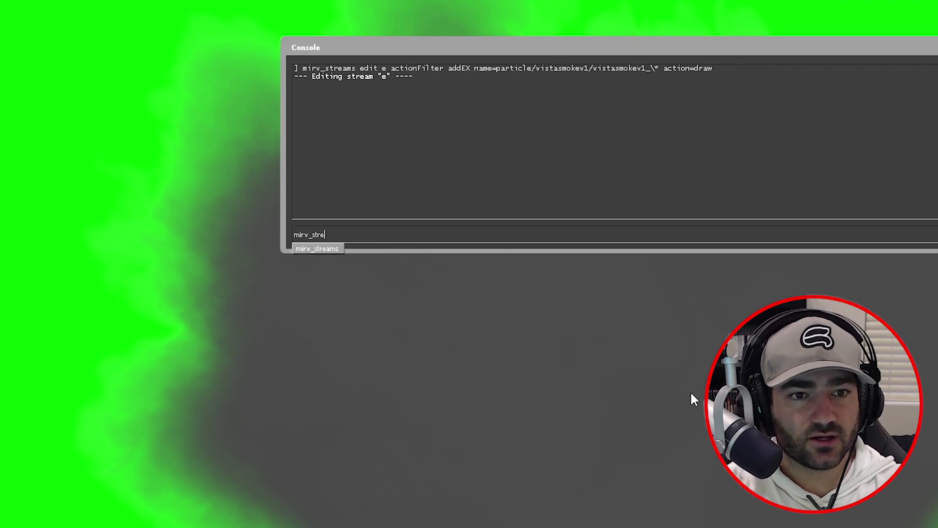
text(ams add matte)
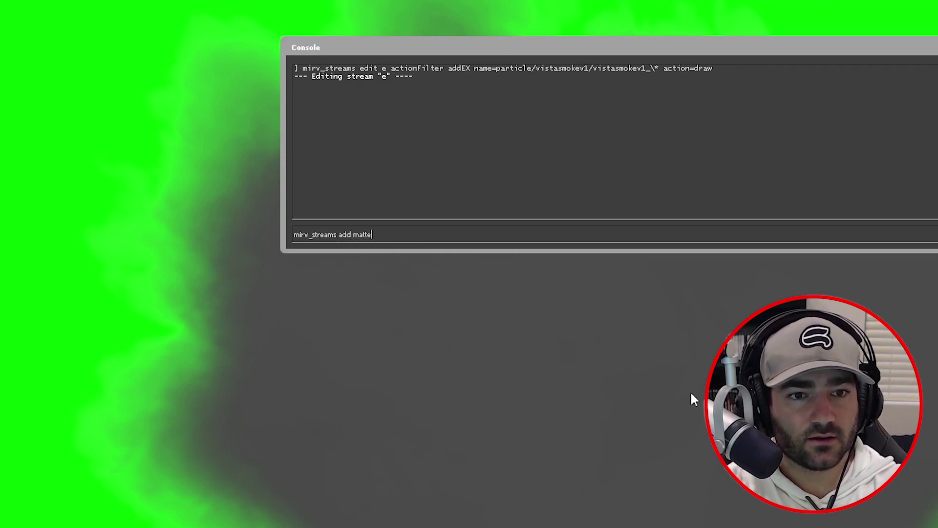
text(World w)
key(Return)
text(mirv_str)
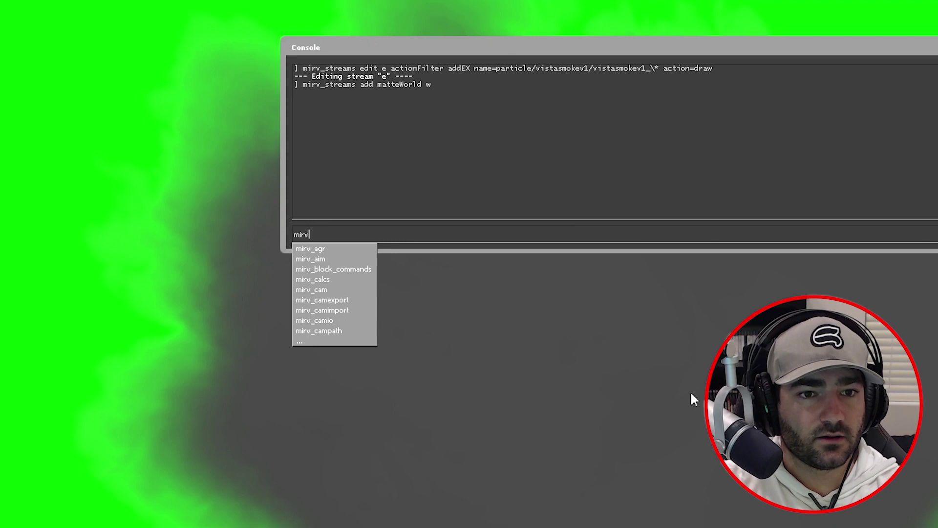
text(eams preview)
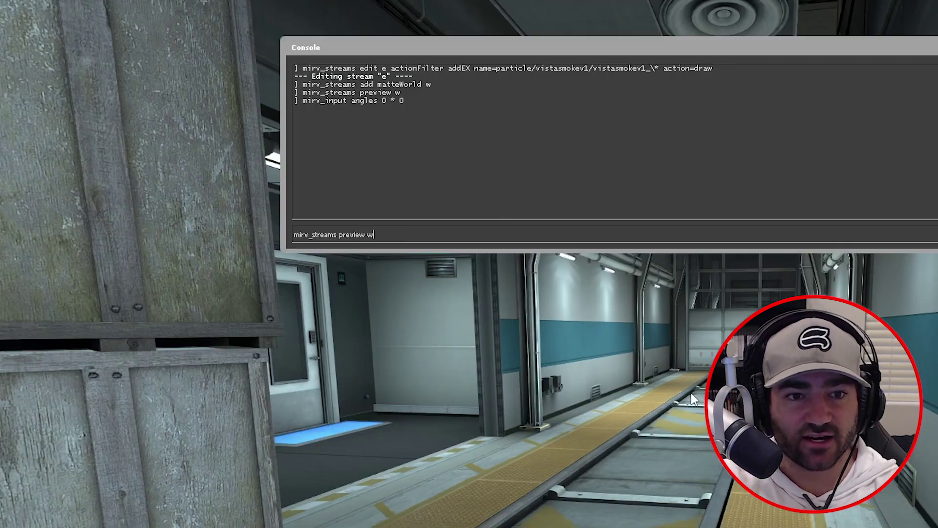
Preview stream w and view the resulting map matte
key(Return)
key(grave)
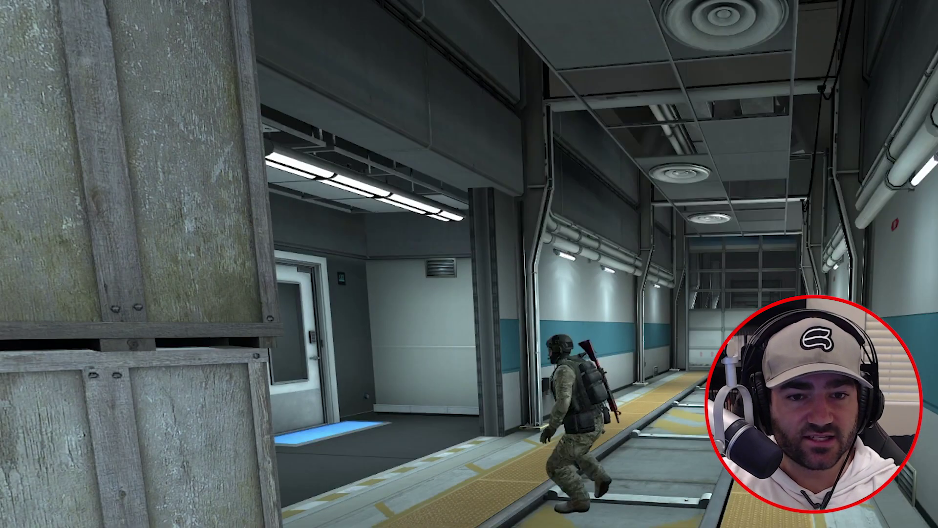
key(grave)
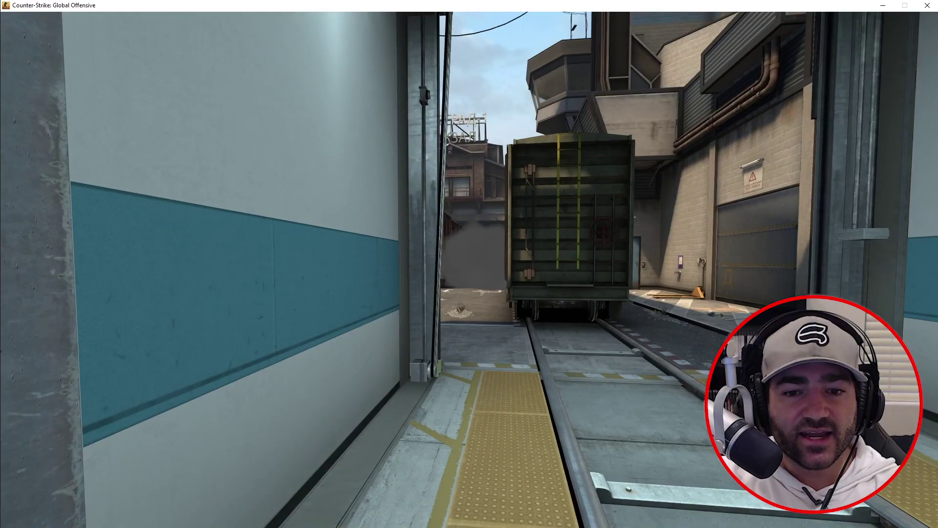
Fly the camera into the smoke between the train wagons, then bring the console back up
key(w)
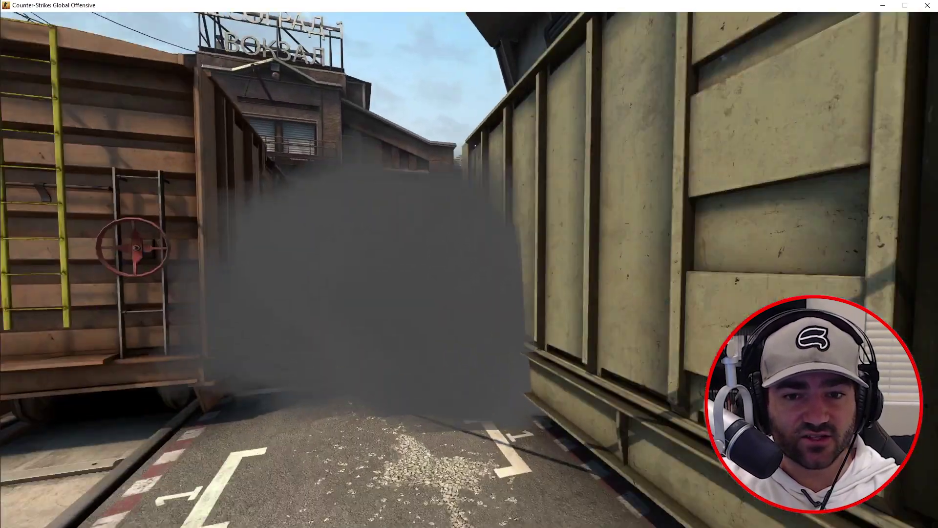
key(w)
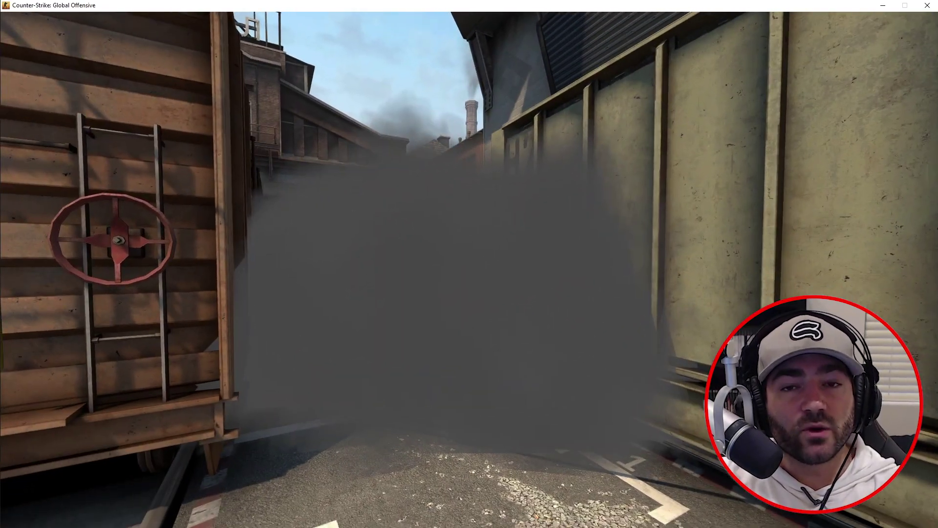
key(w)
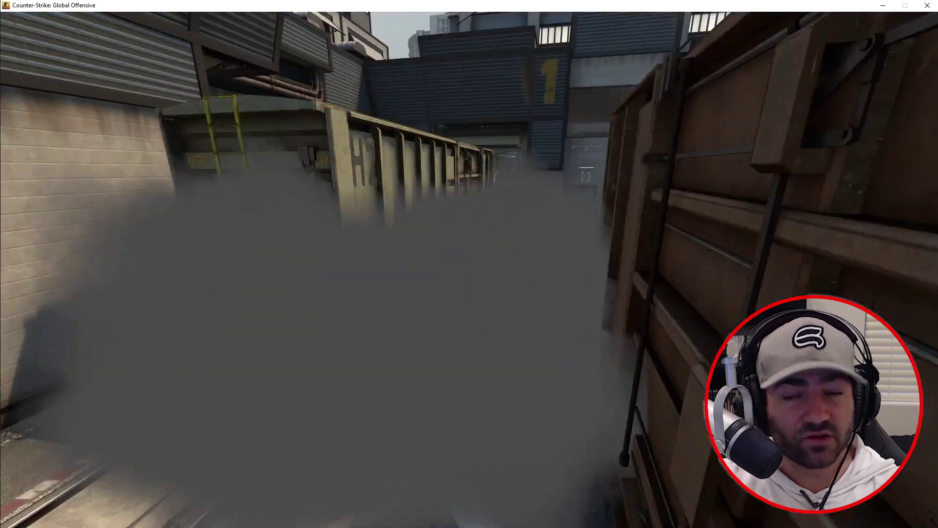
key(w)
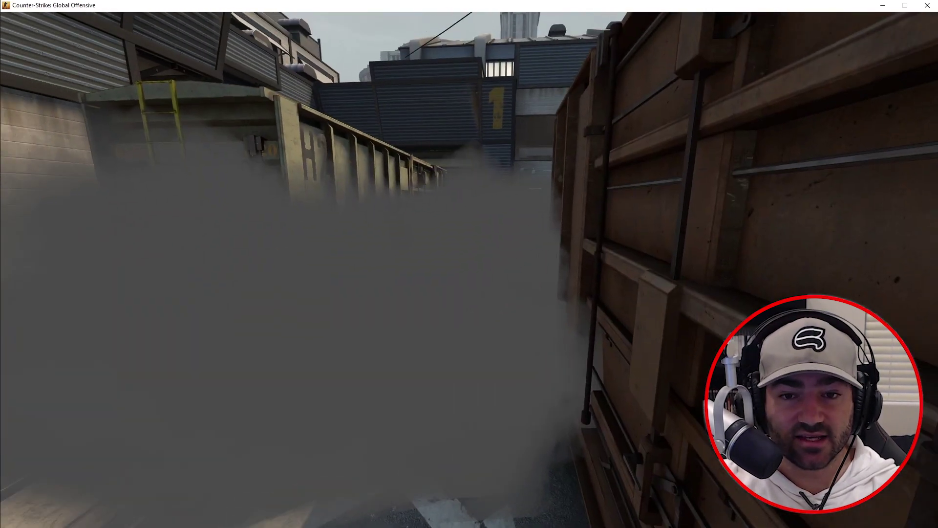
key(w)
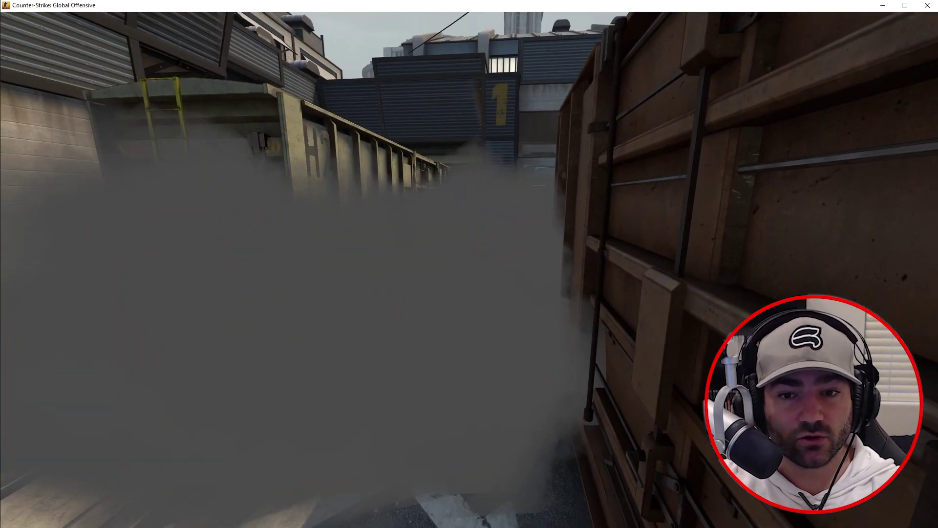
key(w)
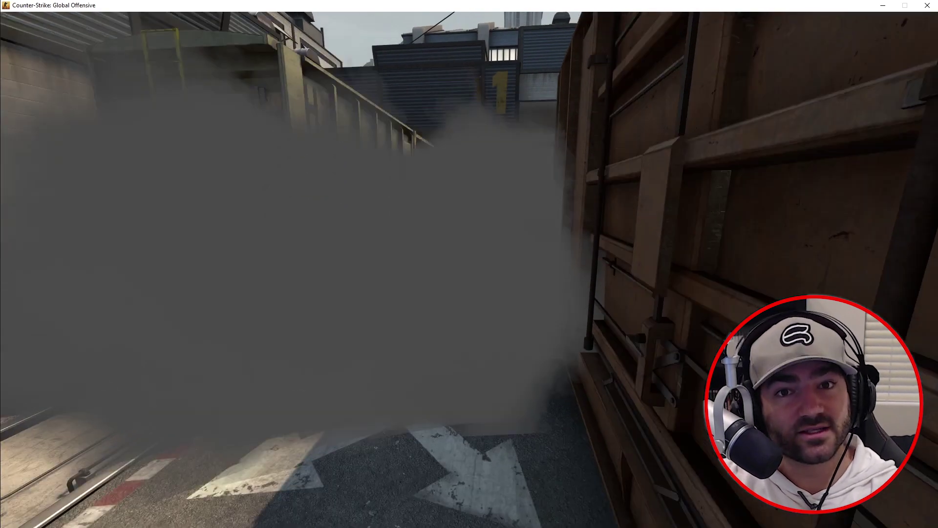
key(w)
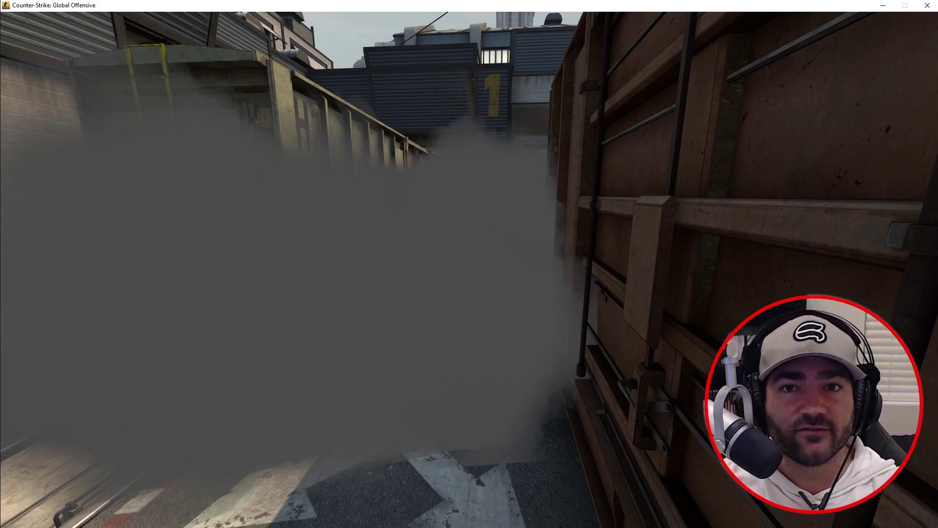
key(grave)
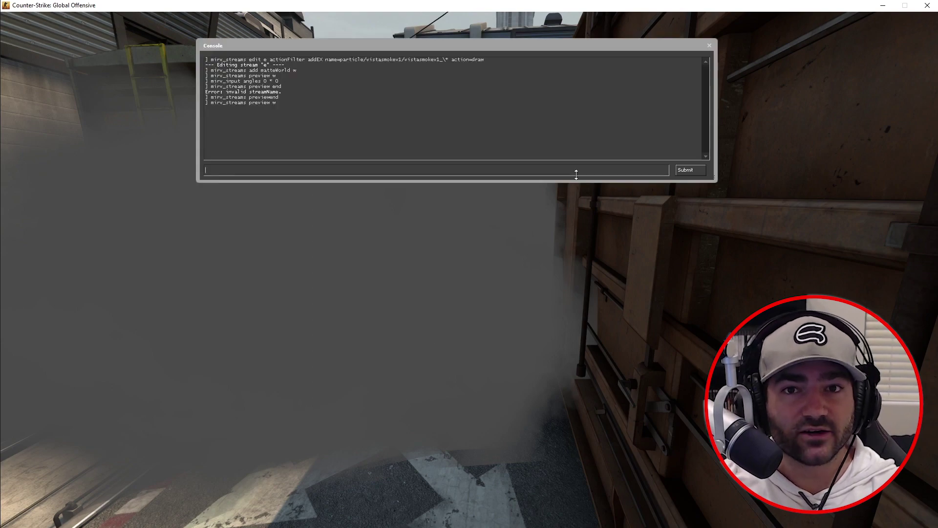